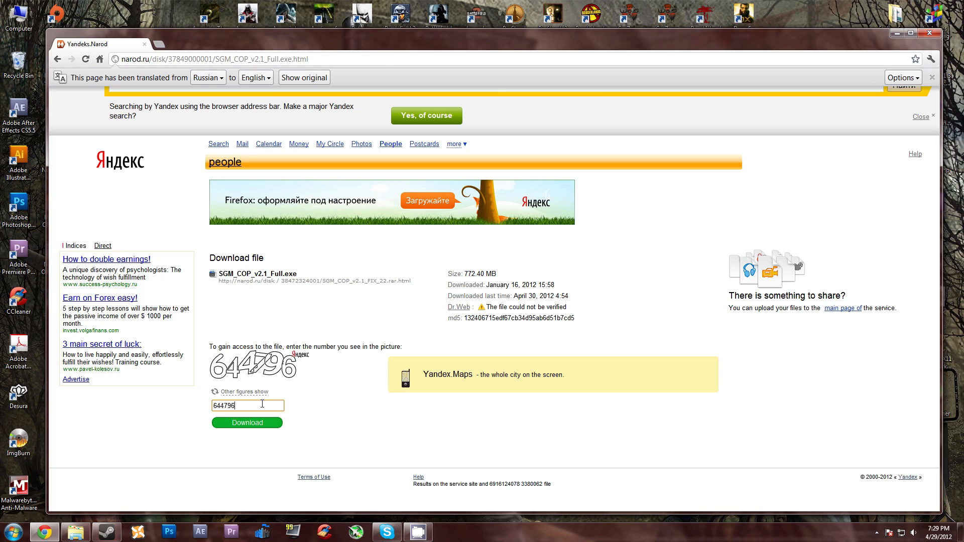
# Step: Start the download of SGM_COP_v2.1_Full.exe from the Yandex file page
pyautogui.click(260, 423)
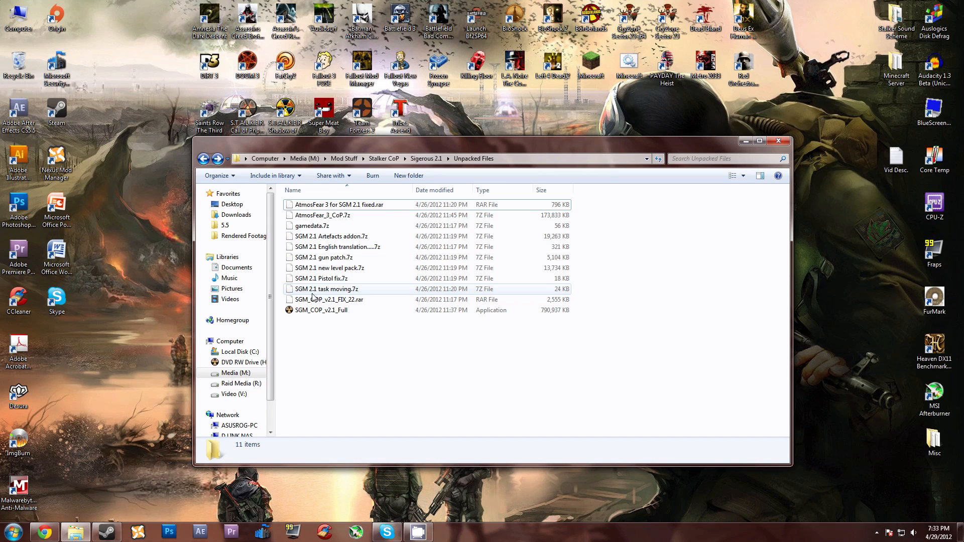
# Step: Extract SGM_COP_v2.1_FIX_22.rar with 7-Zip into its own SGM_COP_v2.1_FIX_22 folder, keeping the default extraction settings, and open that folder
pyautogui.click(329, 298)
pyautogui.rightClick(329, 298)
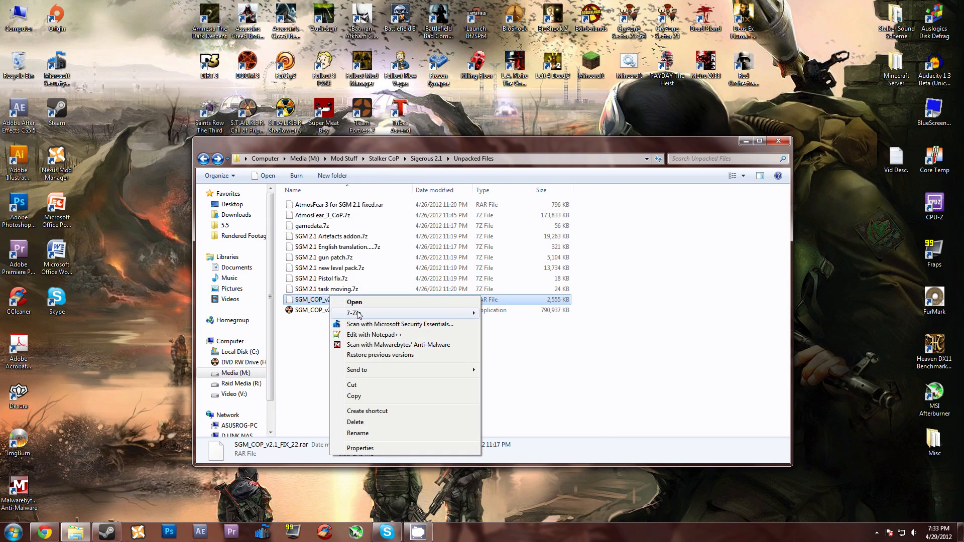
pyautogui.moveTo(358, 315)
pyautogui.click(513, 326)
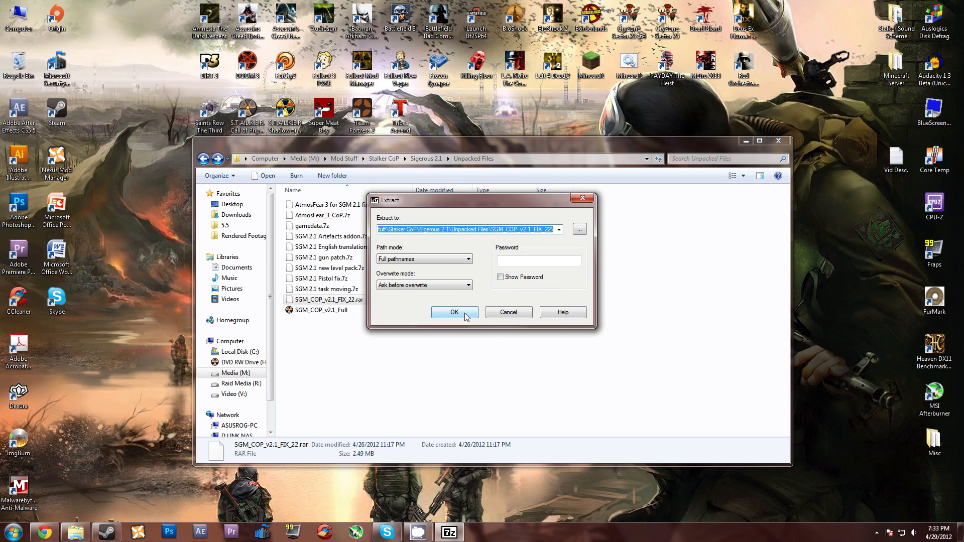
pyautogui.click(455, 312)
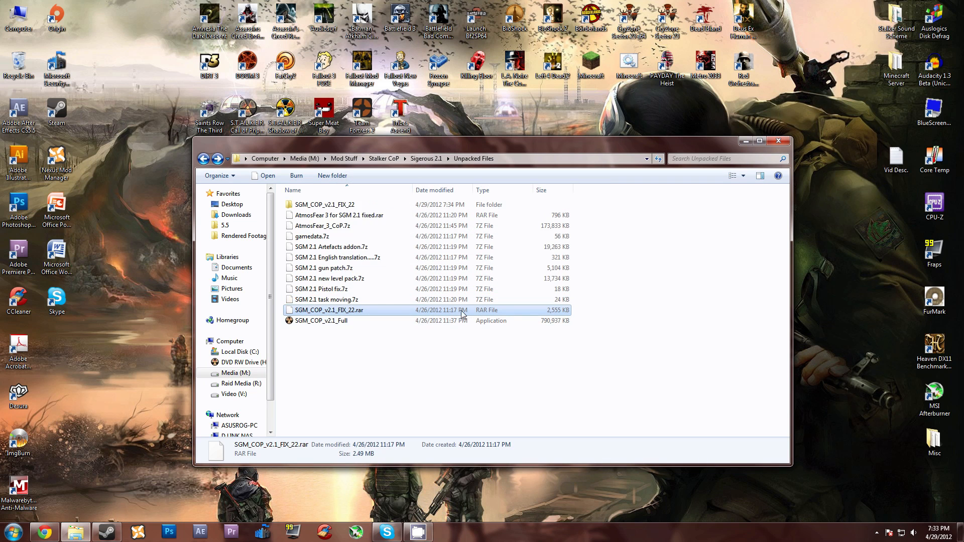
pyautogui.click(298, 207)
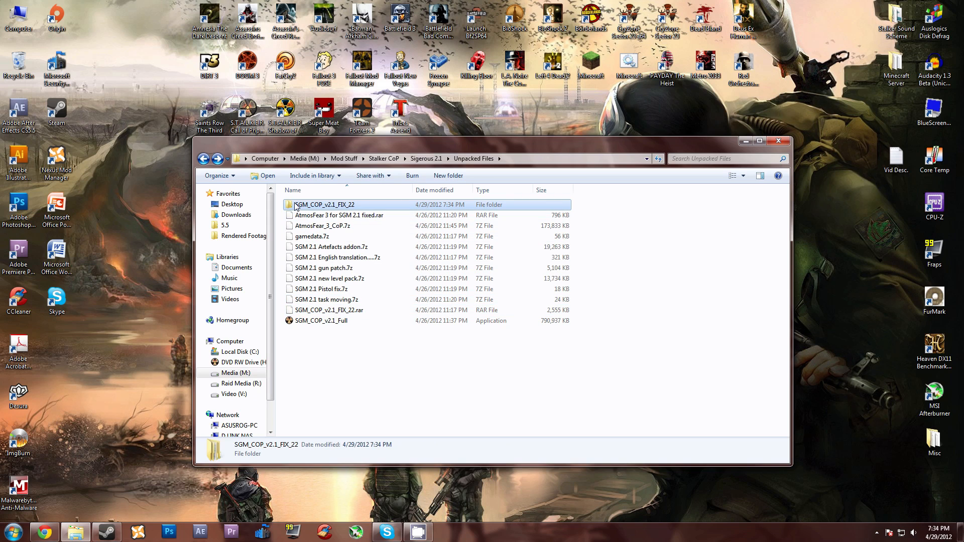
pyautogui.doubleClick(296, 207)
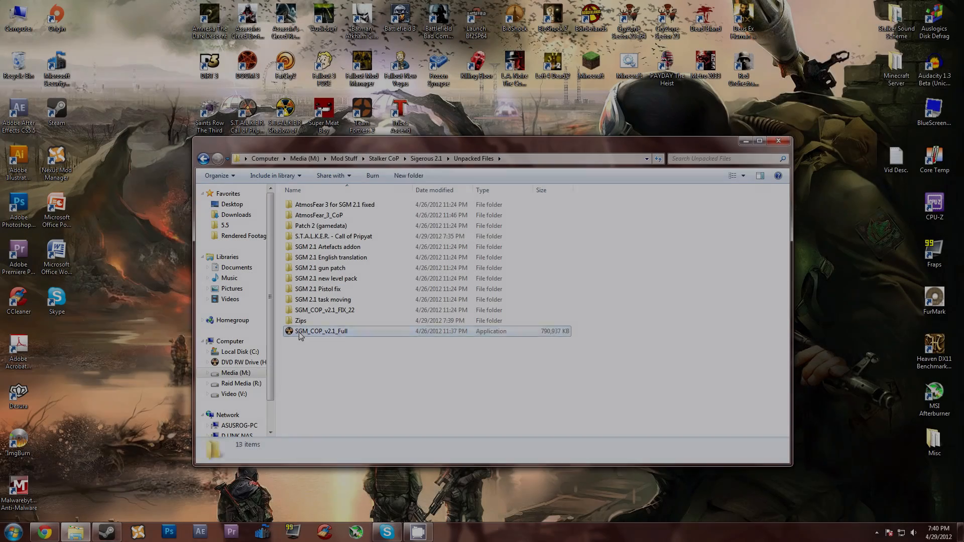
# Step: Run the SGM_COP_v2.1_Full installer and accept Sigerous 2.1\S.T.A.L.K.E.R. - Call of Pripyat on the Media drive as the install folder
pyautogui.doubleClick(320, 331)
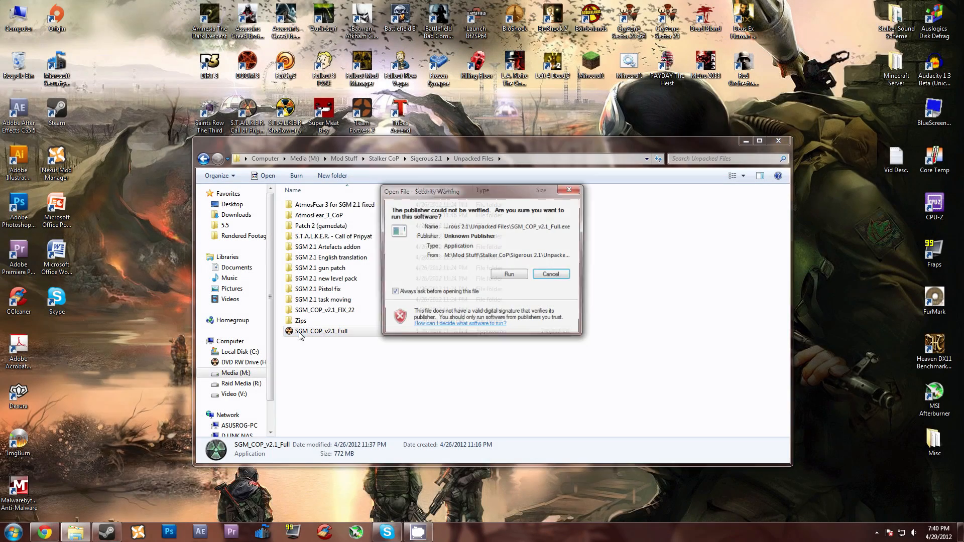
pyautogui.click(509, 276)
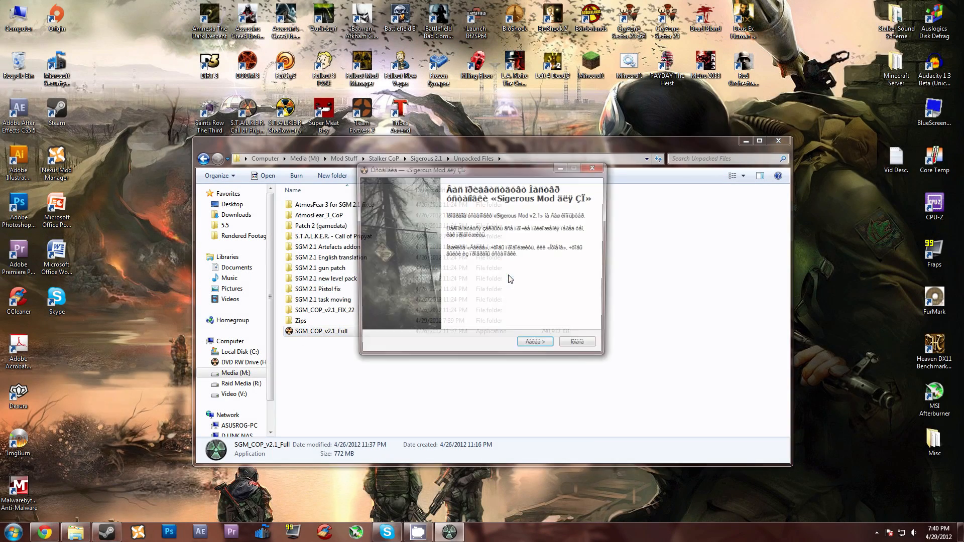
pyautogui.click(531, 351)
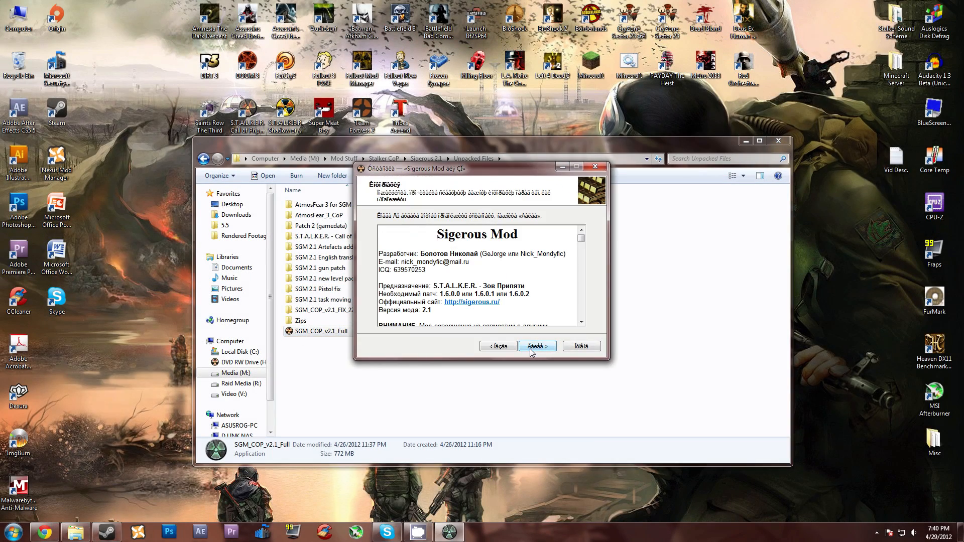
pyautogui.click(531, 350)
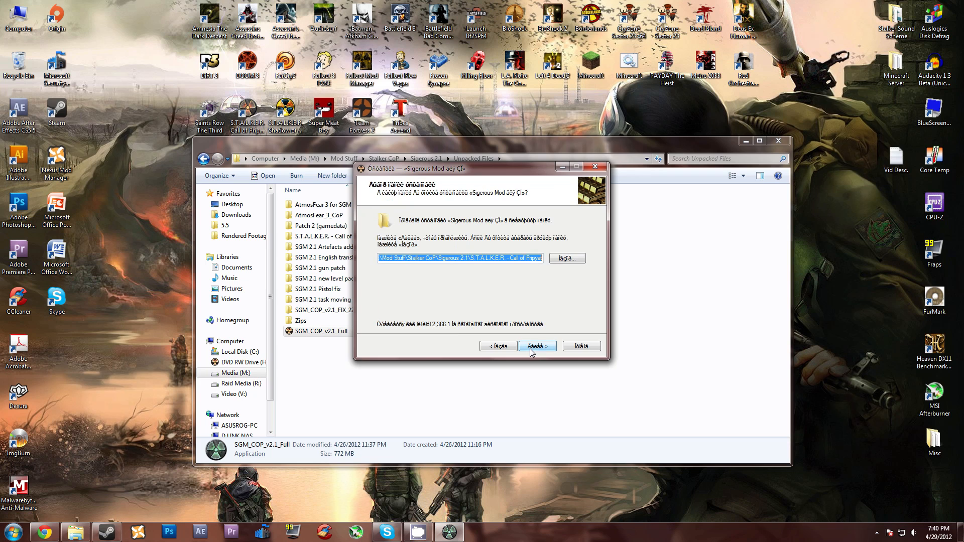
pyautogui.click(564, 263)
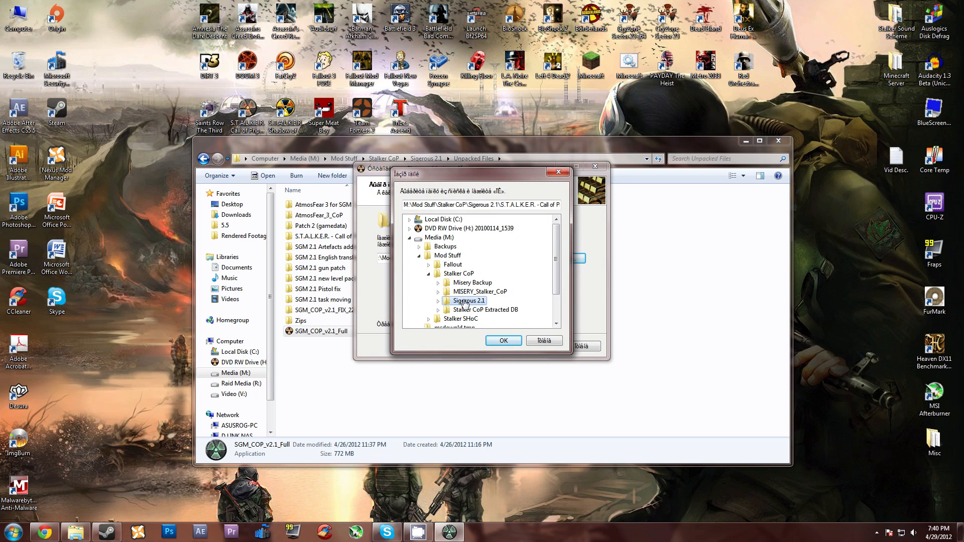
pyautogui.click(501, 343)
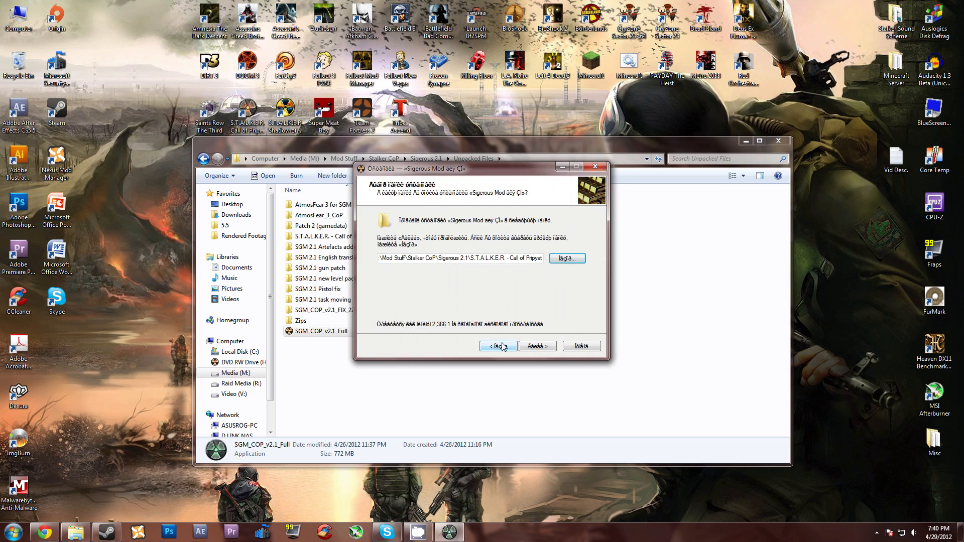
pyautogui.click(535, 349)
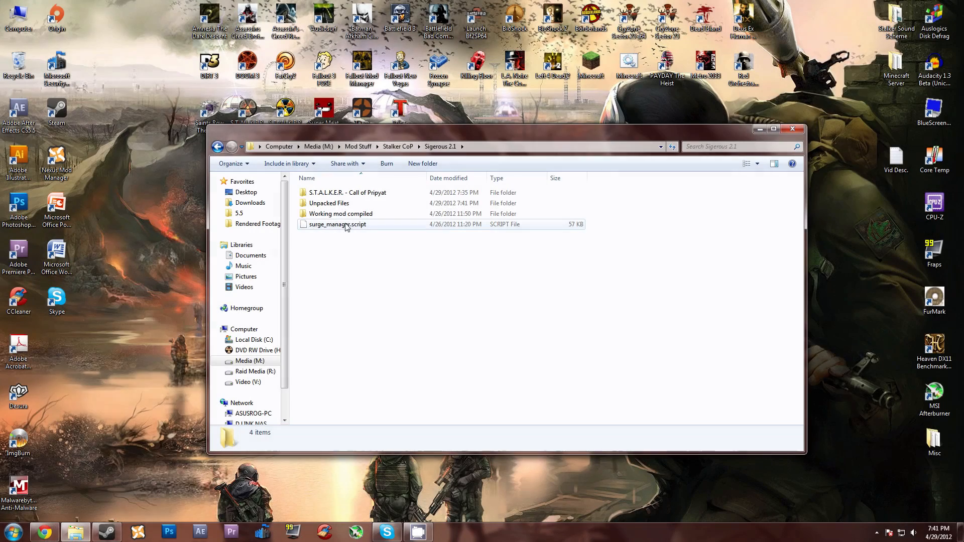
# Step: Examine the installed S.T.A.L.K.E.R. - Call of Pripyat folder and its gamedata subfolder, and return to the Sigerous 2.1 folder
pyautogui.doubleClick(352, 193)
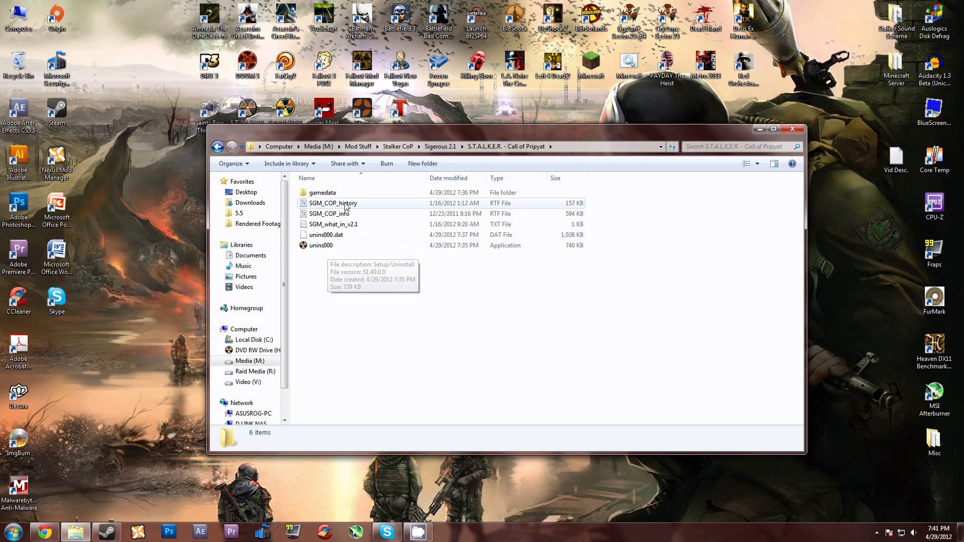
pyautogui.doubleClick(338, 194)
pyautogui.moveTo(353, 345); pyautogui.dragTo(335, 190)
pyautogui.click(355, 347)
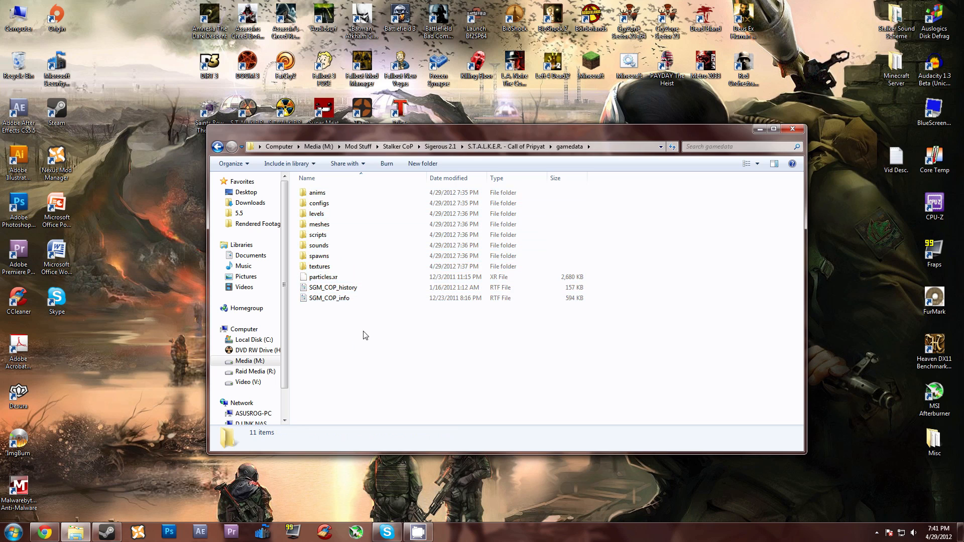
pyautogui.press('BackSpace')
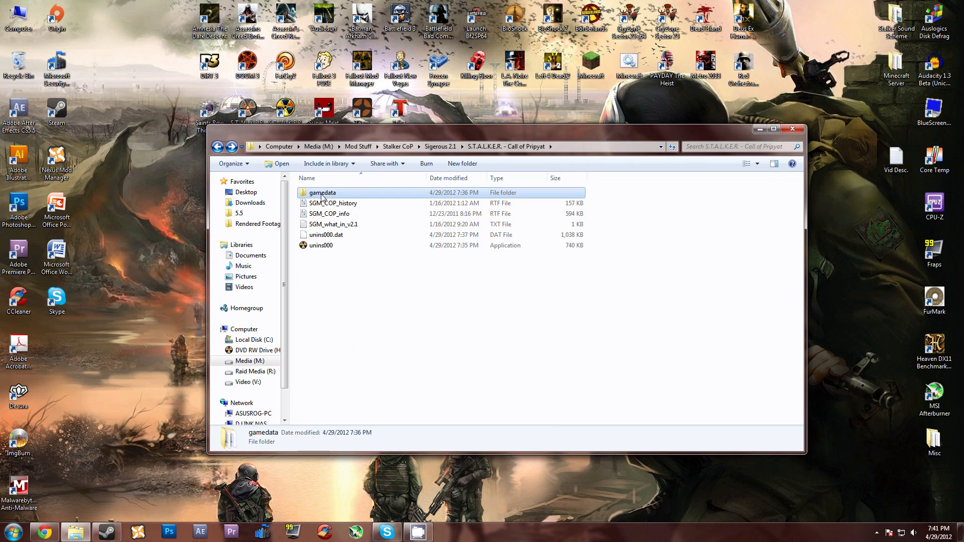
pyautogui.press('BackSpace')
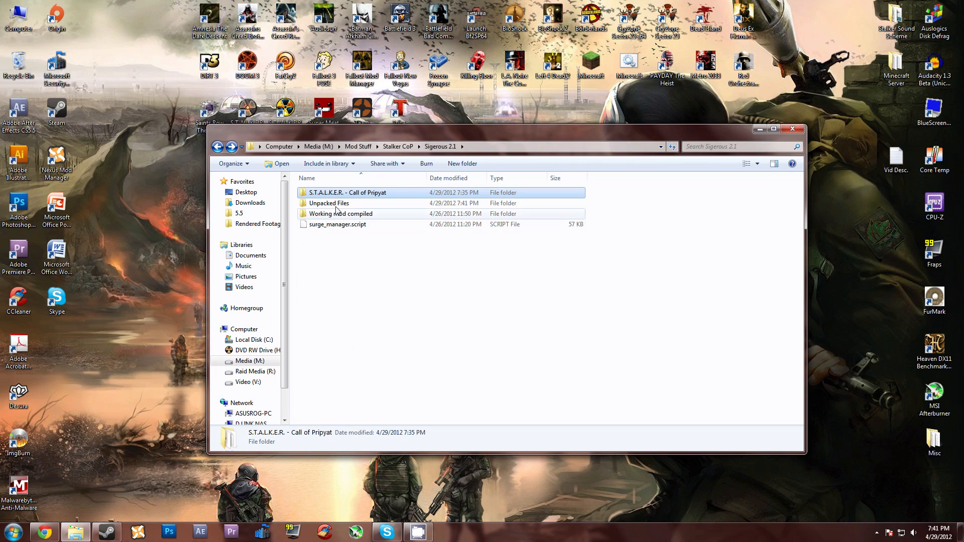
# Step: Open S.T.A.L.K.E.R. - Call of Pripyat in a separate window and place it side by side with the Unpacked Files folder
pyautogui.click(323, 194)
pyautogui.click(354, 293)
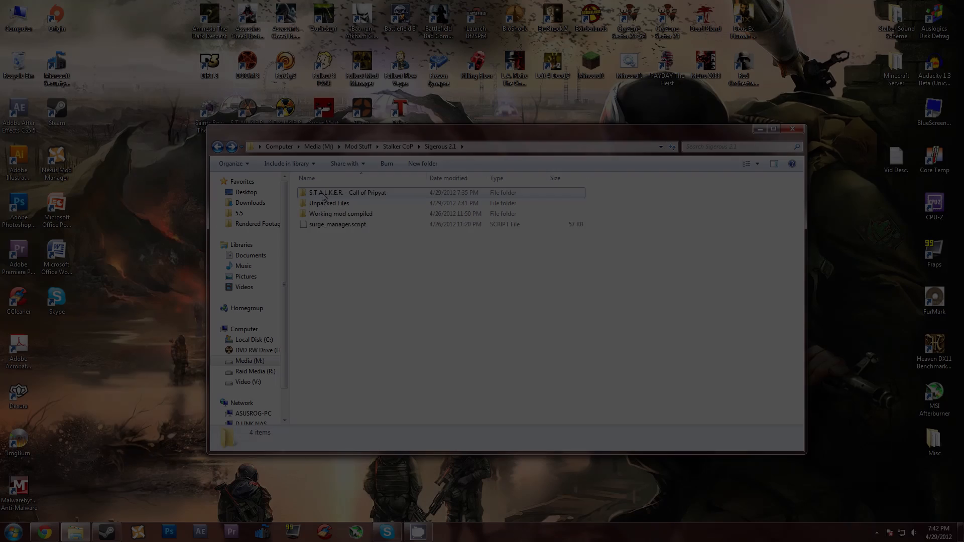
pyautogui.rightClick(320, 193)
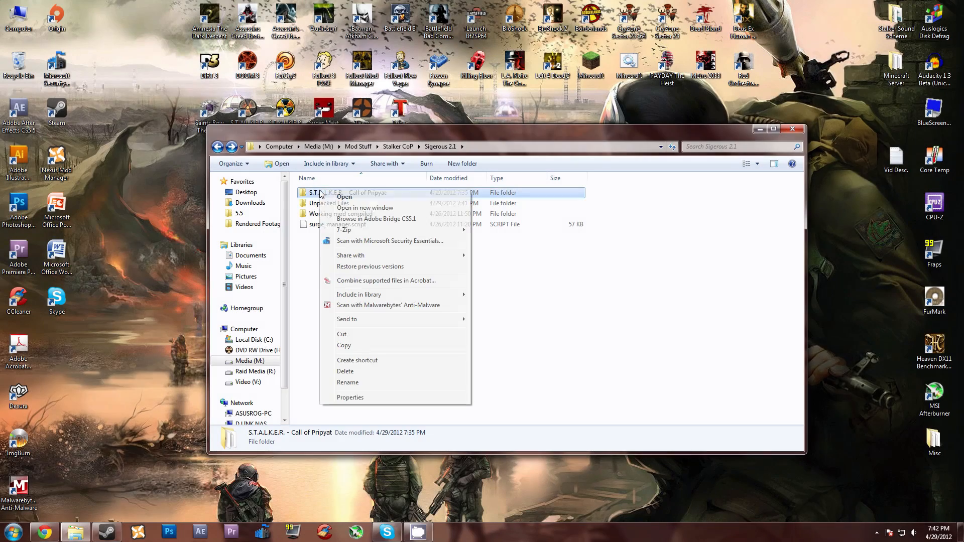
pyautogui.click(352, 211)
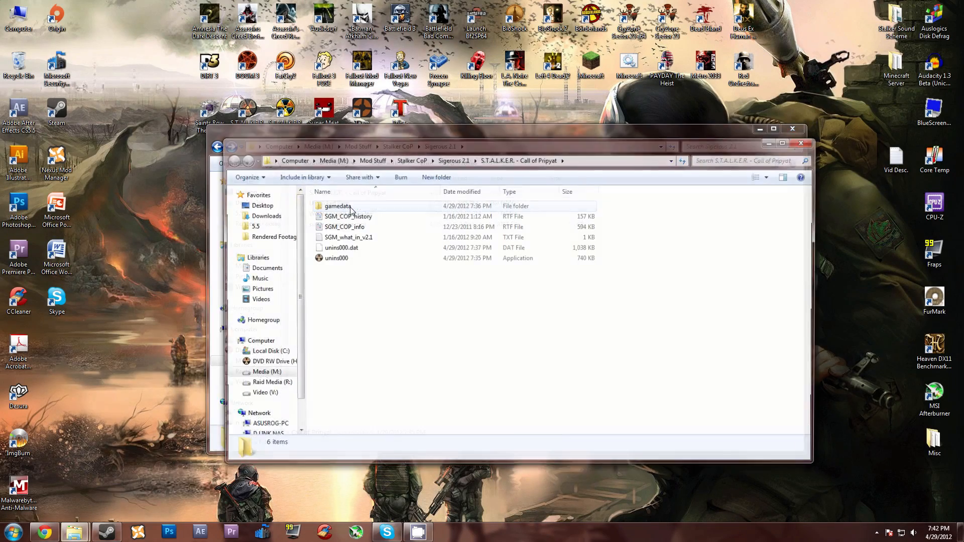
pyautogui.moveTo(372, 143); pyautogui.dragTo(2, 152)
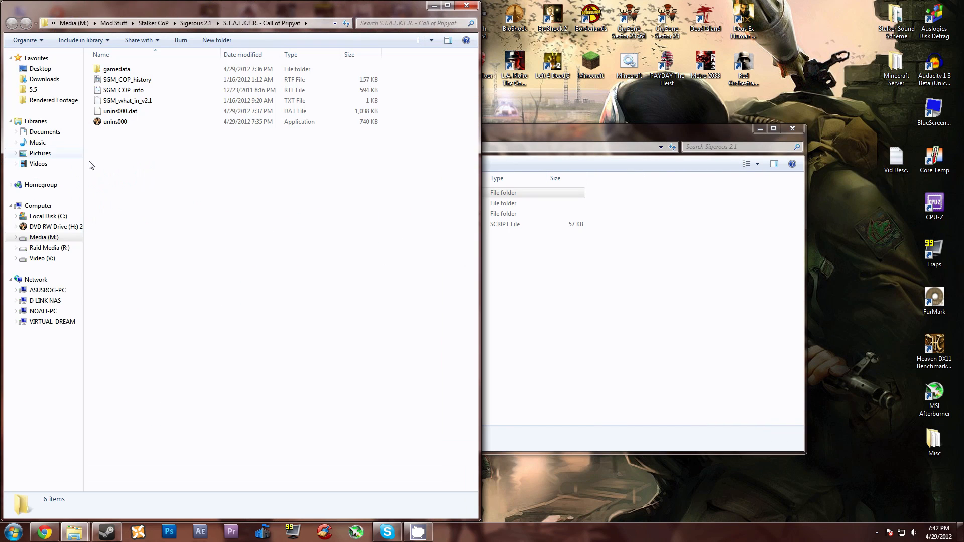
pyautogui.click(577, 138)
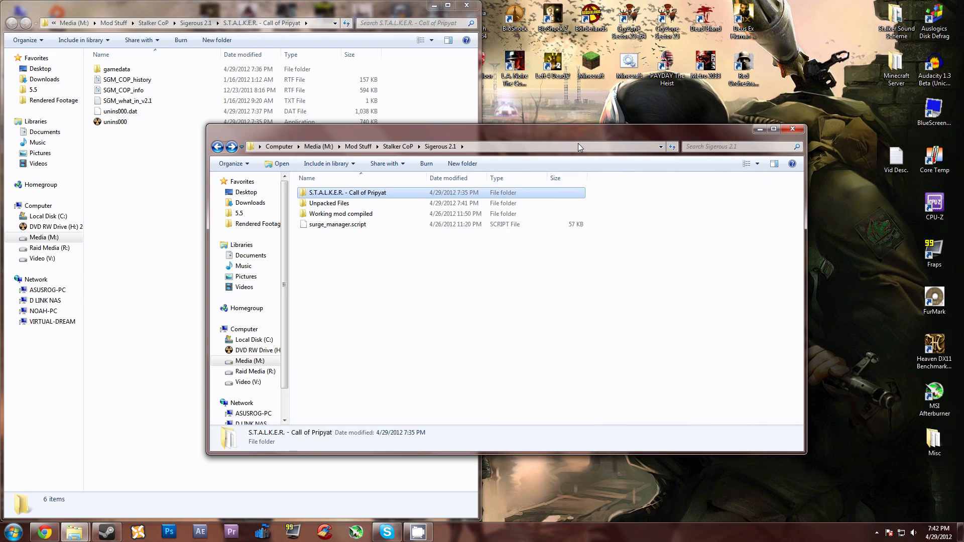
pyautogui.doubleClick(345, 203)
pyautogui.moveTo(506, 133); pyautogui.dragTo(962, 126)
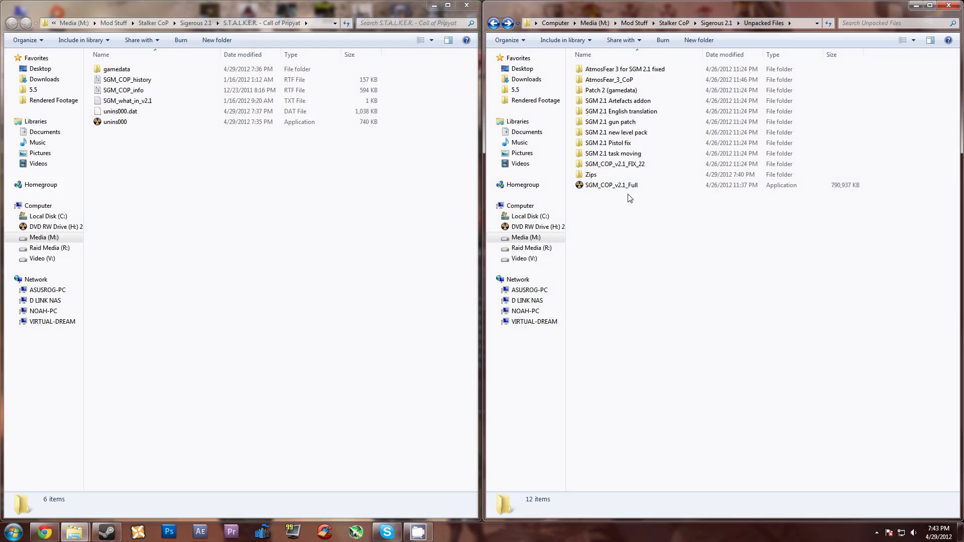
# Step: Merge the gamedata folder from SGM_COP_v2.1_FIX_22 into S.T.A.L.K.E.R. - Call of Pripyat, replacing all conflicting files
pyautogui.doubleClick(627, 168)
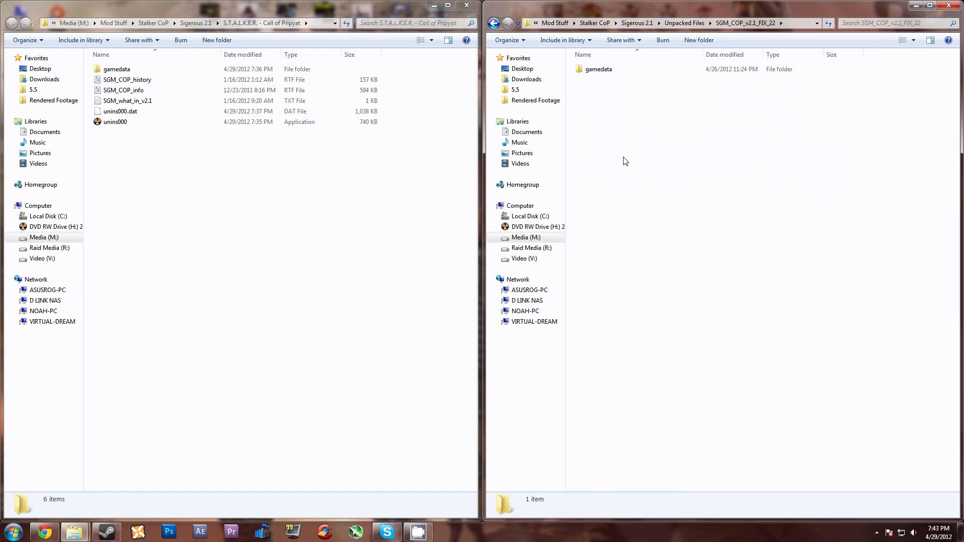
pyautogui.click(603, 75)
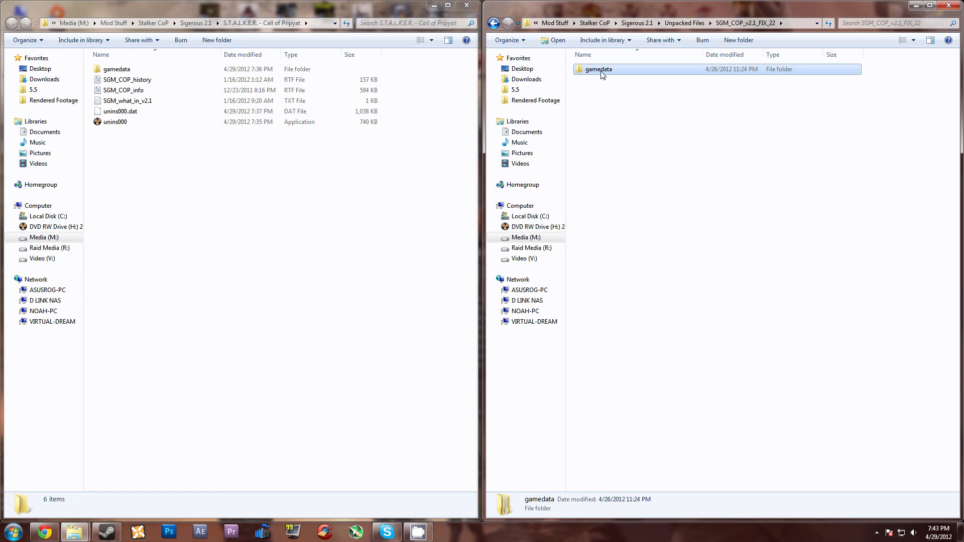
pyautogui.moveTo(602, 75); pyautogui.dragTo(196, 204)
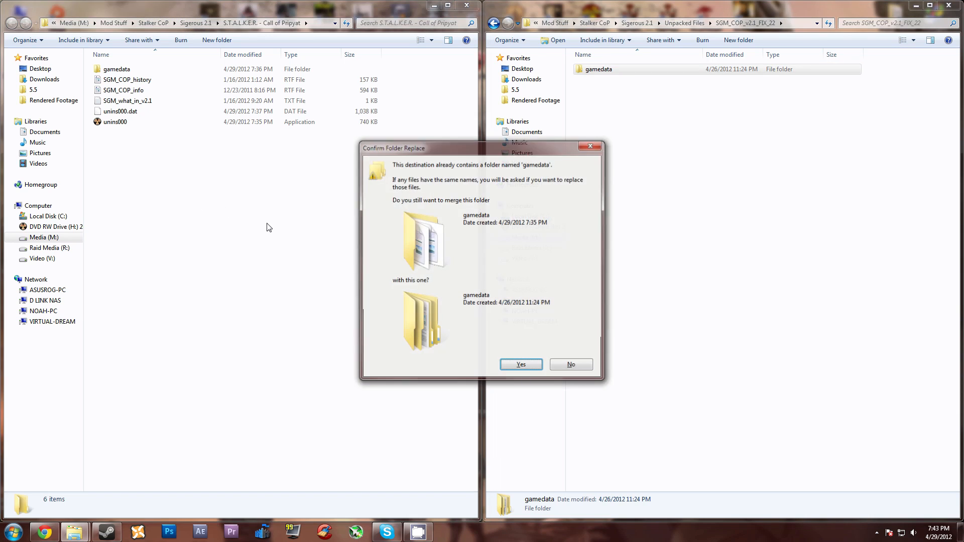
pyautogui.click(523, 369)
pyautogui.click(395, 375)
pyautogui.click(458, 363)
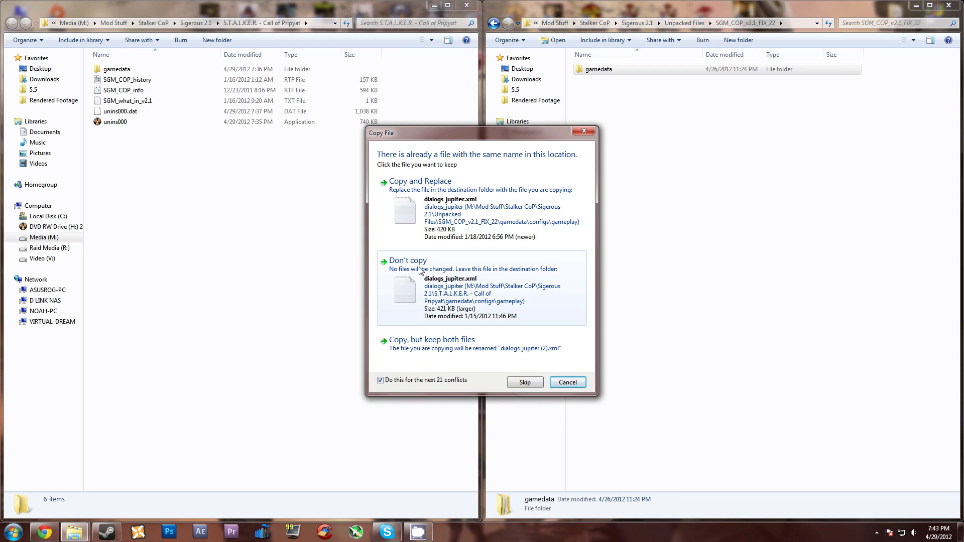
pyautogui.click(442, 196)
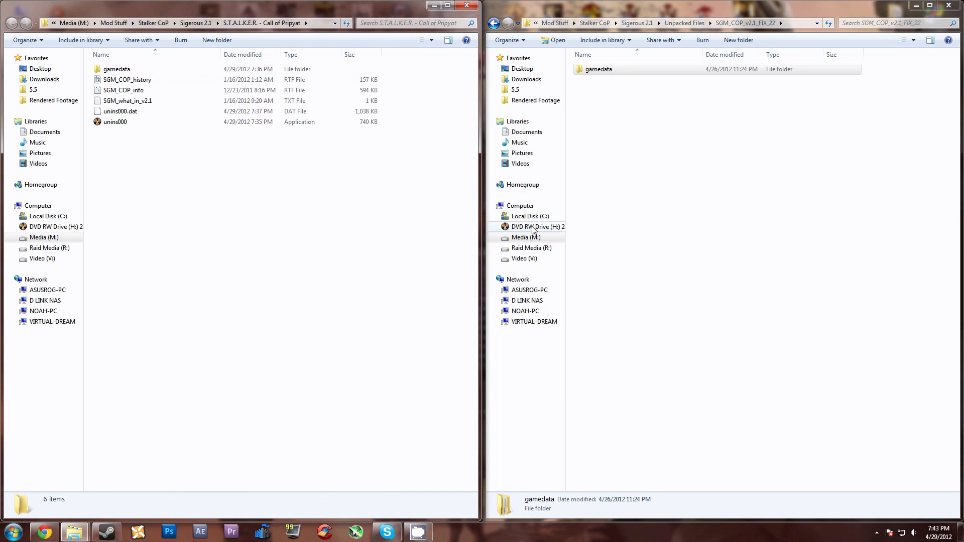
pyautogui.click(668, 184)
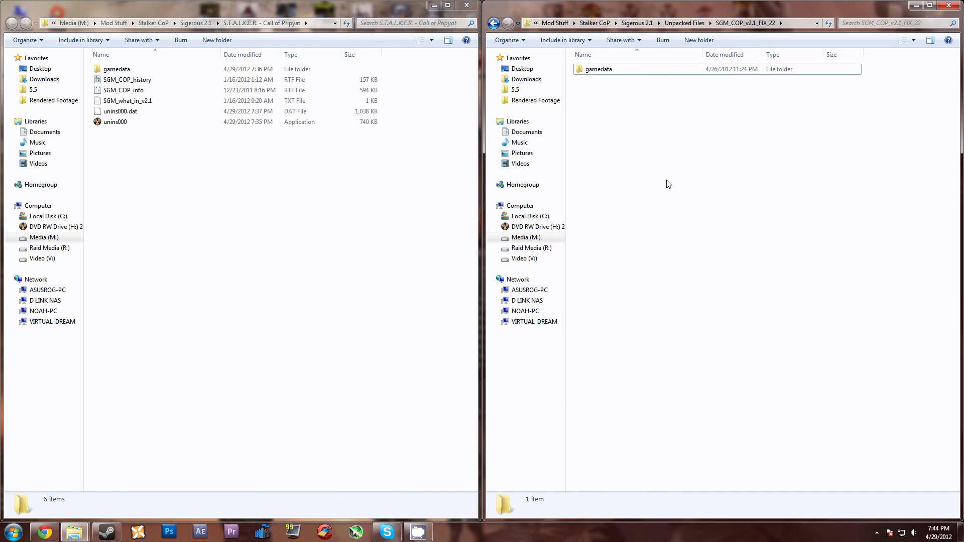
# Step: Go back to Unpacked Files and check what the Patch 2 (gamedata) folder and its gamedata subfolder contain
pyautogui.press('BackSpace')
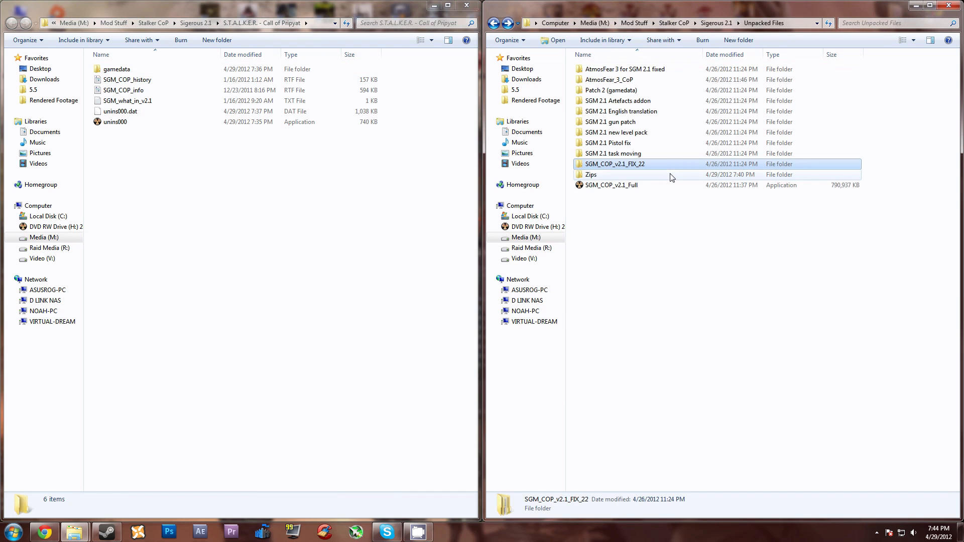
pyautogui.click(658, 235)
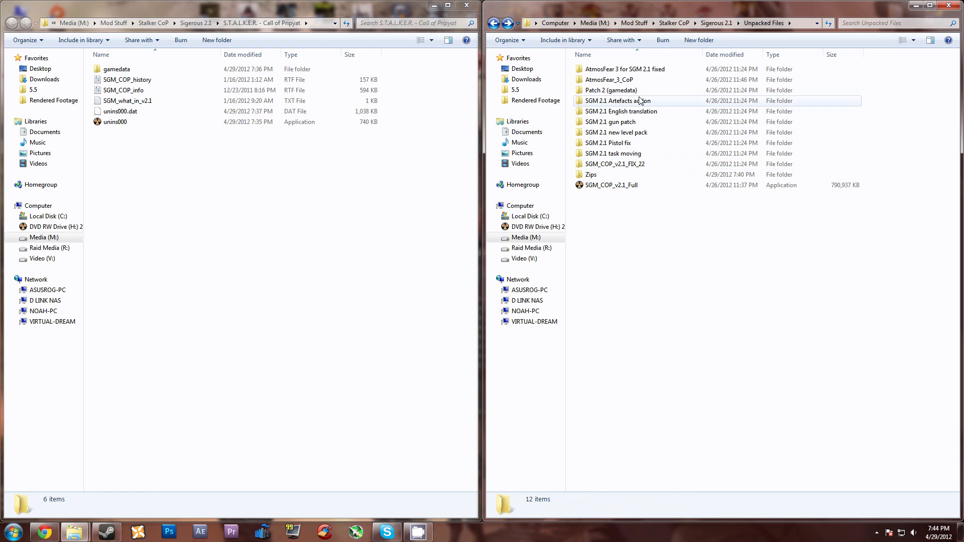
pyautogui.doubleClick(601, 91)
pyautogui.doubleClick(605, 72)
pyautogui.press('BackSpace')
pyautogui.press('BackSpace')
pyautogui.click(638, 209)
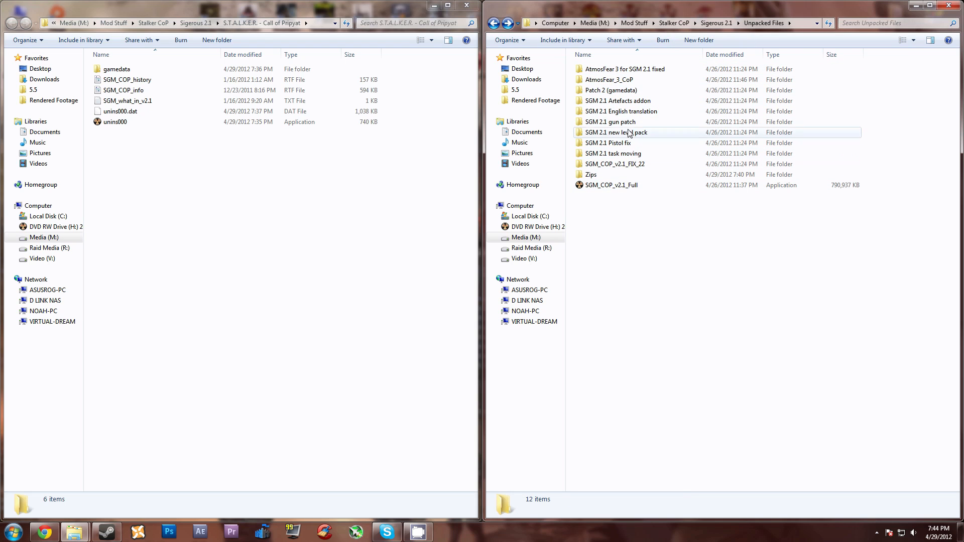
# Step: Merge the gamedata folder from Patch 2 (gamedata) into S.T.A.L.K.E.R. - Call of Pripyat, replacing the conflicting files
pyautogui.click(605, 93)
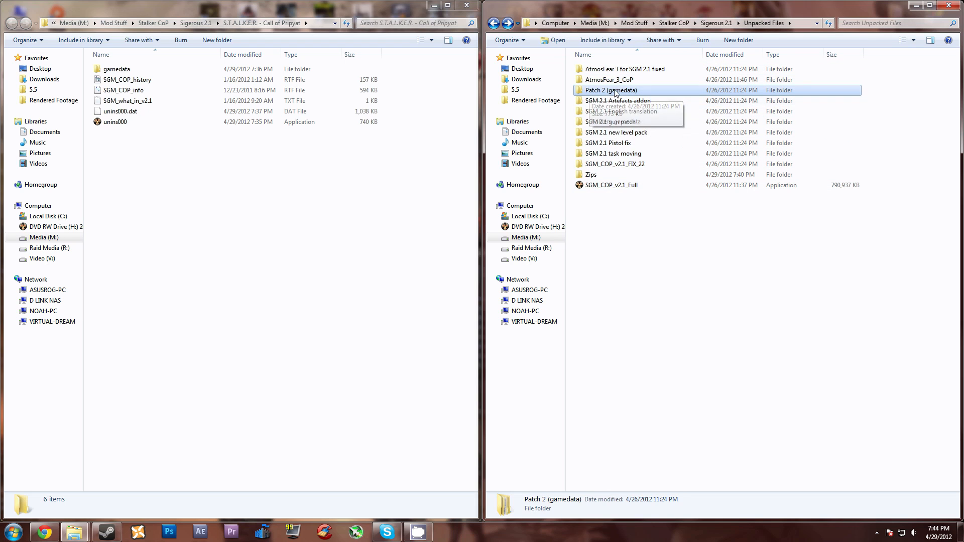
pyautogui.doubleClick(597, 93)
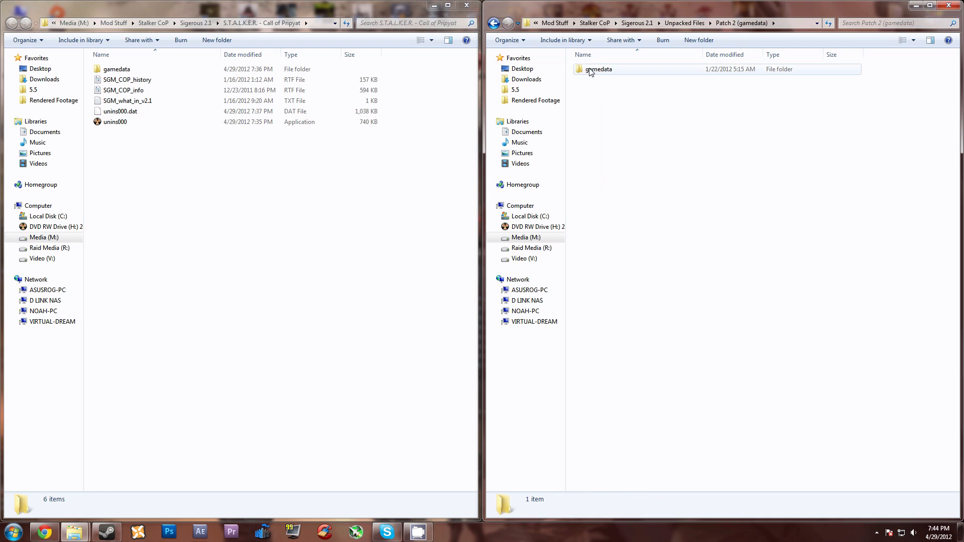
pyautogui.click(592, 72)
pyautogui.click(271, 202)
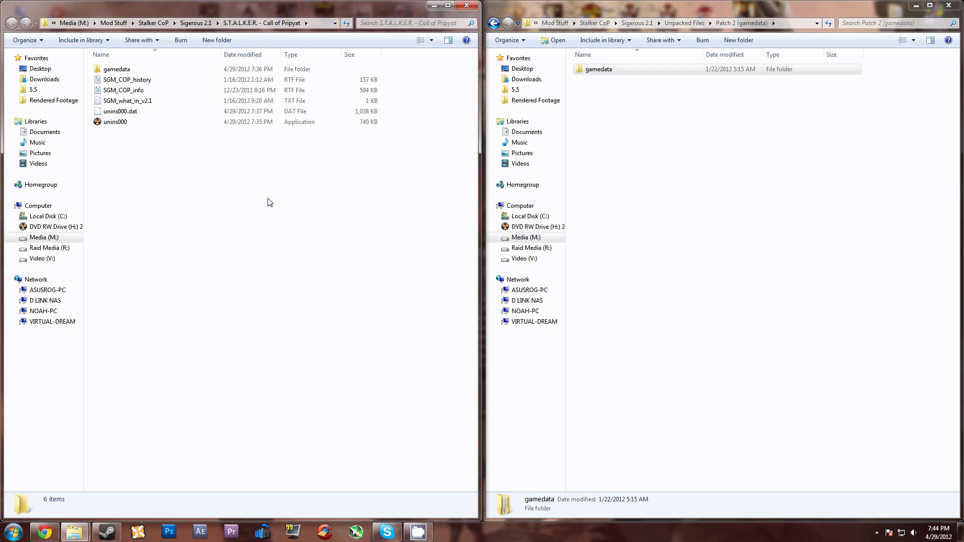
pyautogui.hotkey('ctrl', 'v')
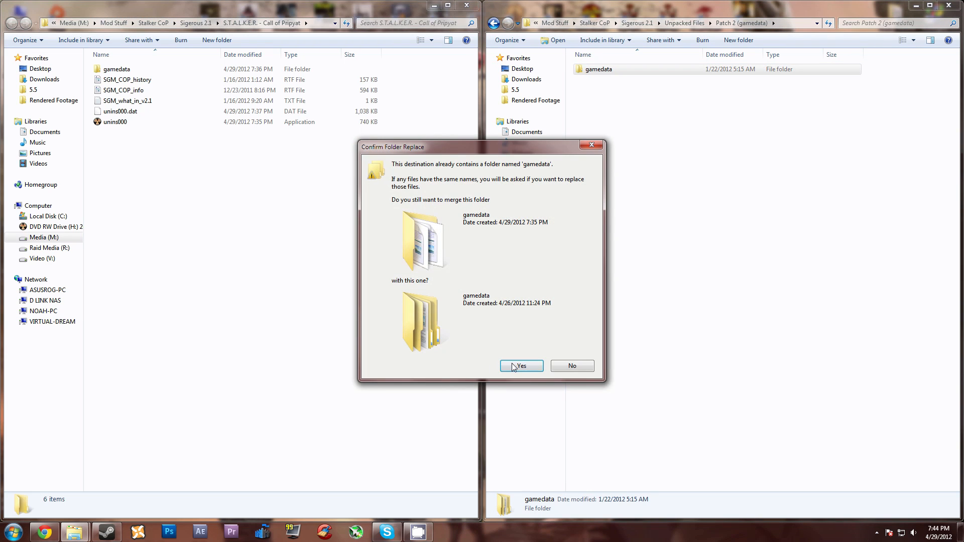
pyautogui.click(514, 366)
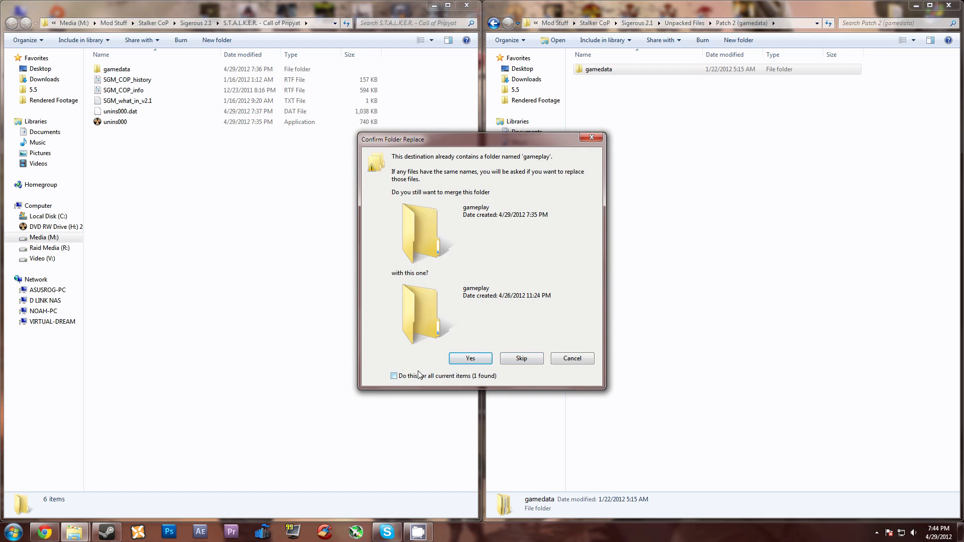
pyautogui.click(402, 375)
pyautogui.click(470, 359)
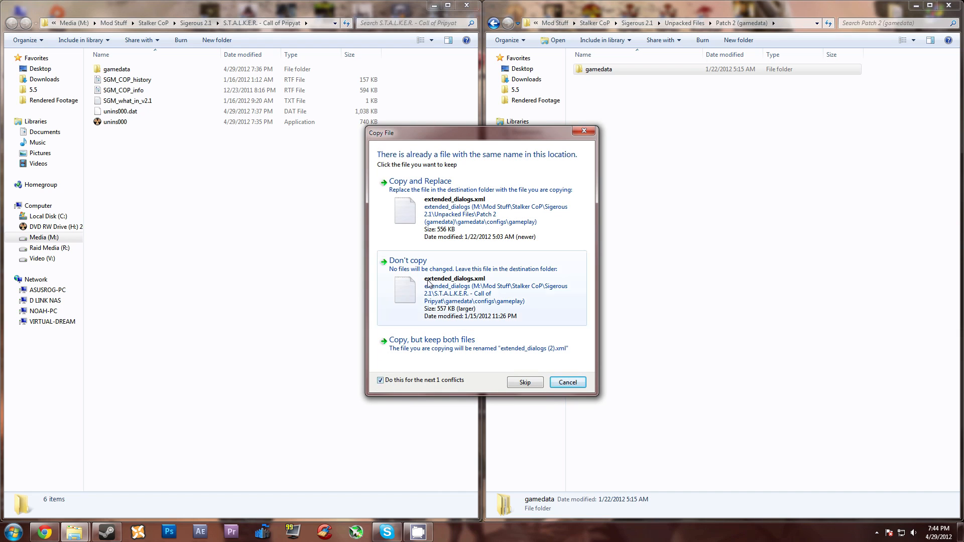
pyautogui.click(431, 203)
pyautogui.click(359, 236)
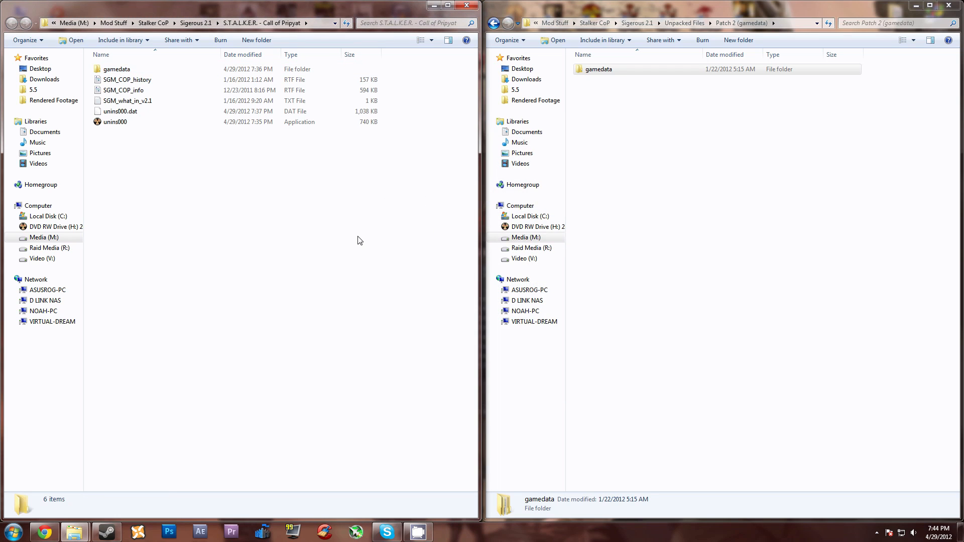
# Step: Go back to Unpacked Files and open the inner SGM 2.1 Artefacts addon folder
pyautogui.click(673, 159)
pyautogui.hotkey('alt', 'Left')
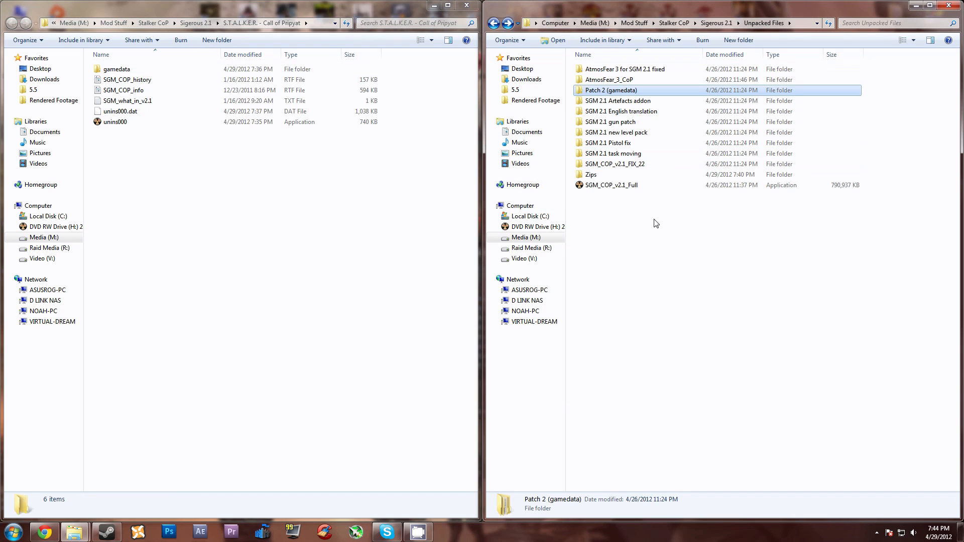
pyautogui.click(656, 224)
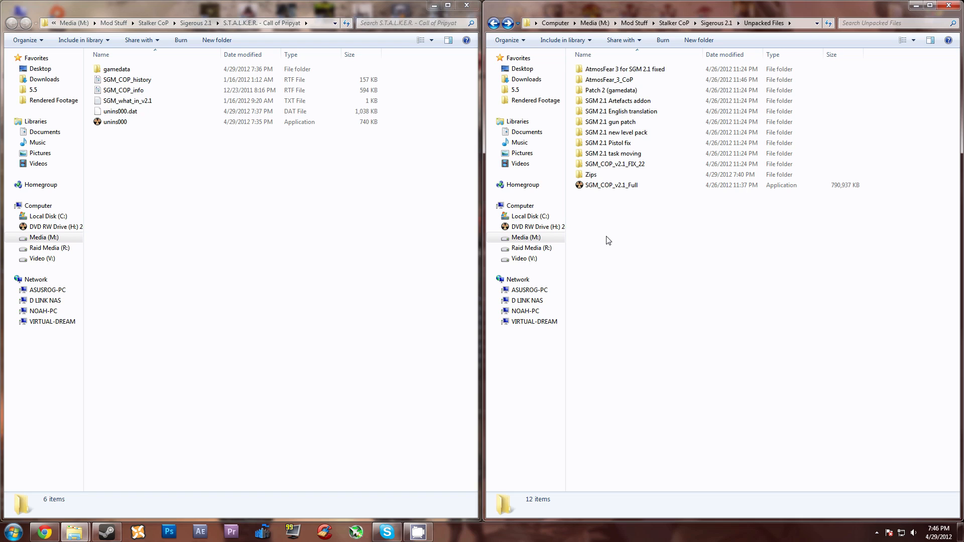
pyautogui.doubleClick(638, 102)
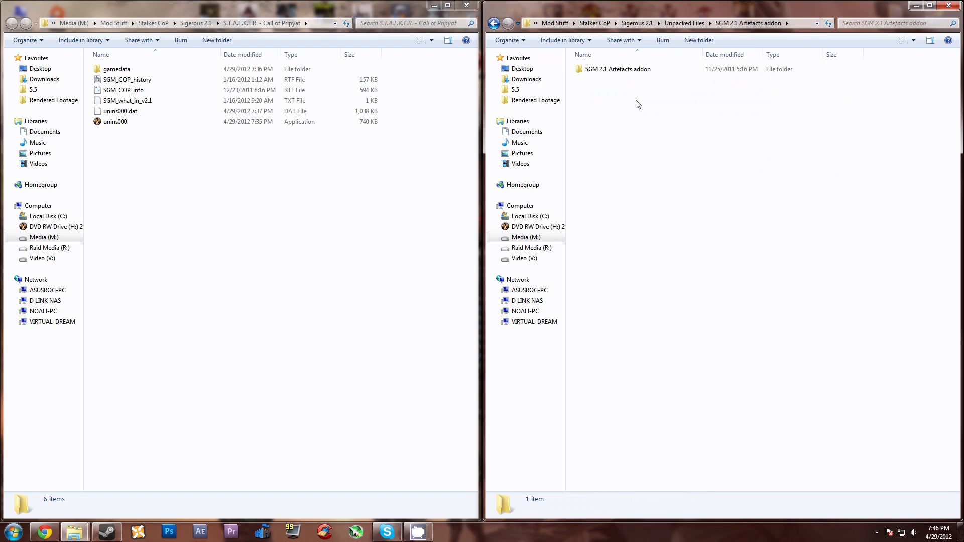
pyautogui.doubleClick(631, 71)
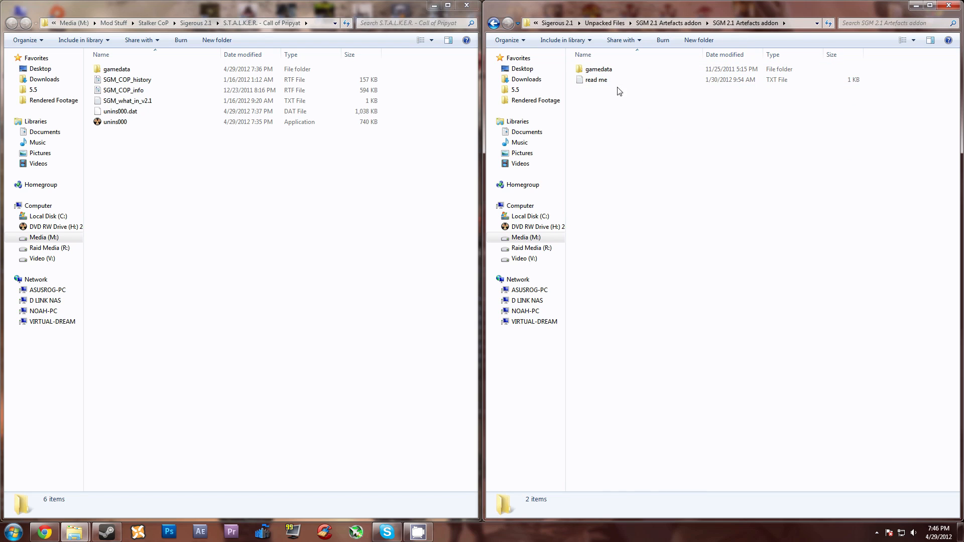
# Step: Merge the Artefacts addon's gamedata folder into S.T.A.L.K.E.R. - Call of Pripyat, applying folder merge and file replacement to all conflicts
pyautogui.click(599, 71)
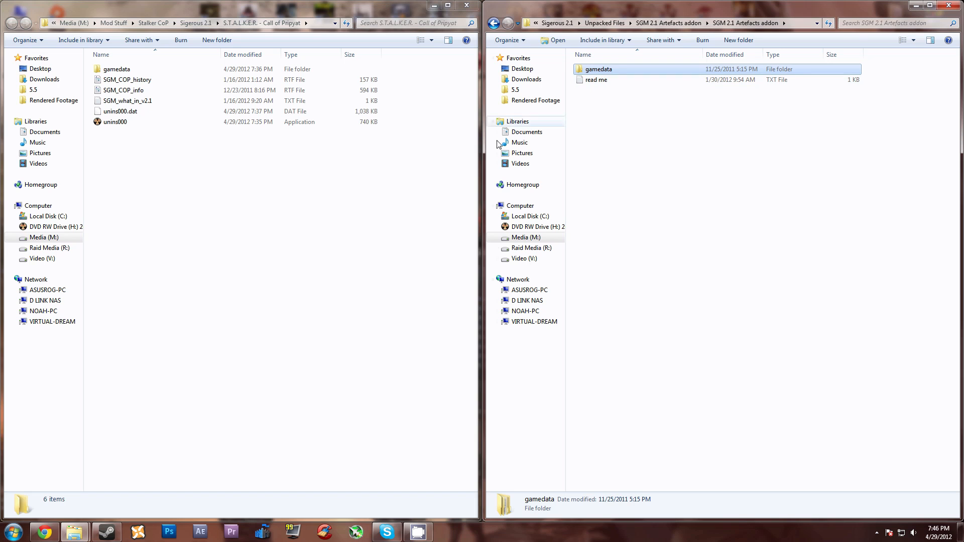
pyautogui.click(165, 194)
pyautogui.hotkey('ctrl', 'v')
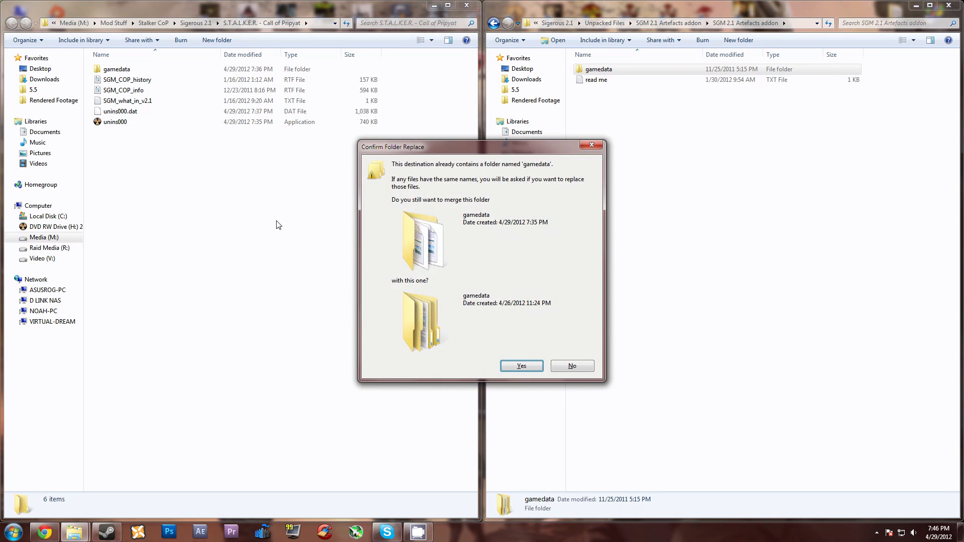
pyautogui.click(516, 366)
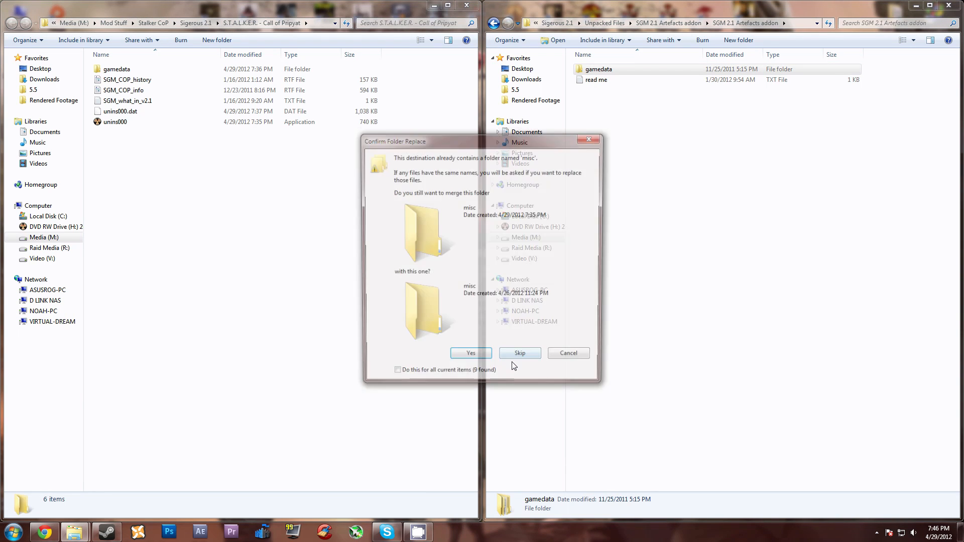
pyautogui.click(394, 376)
pyautogui.click(468, 359)
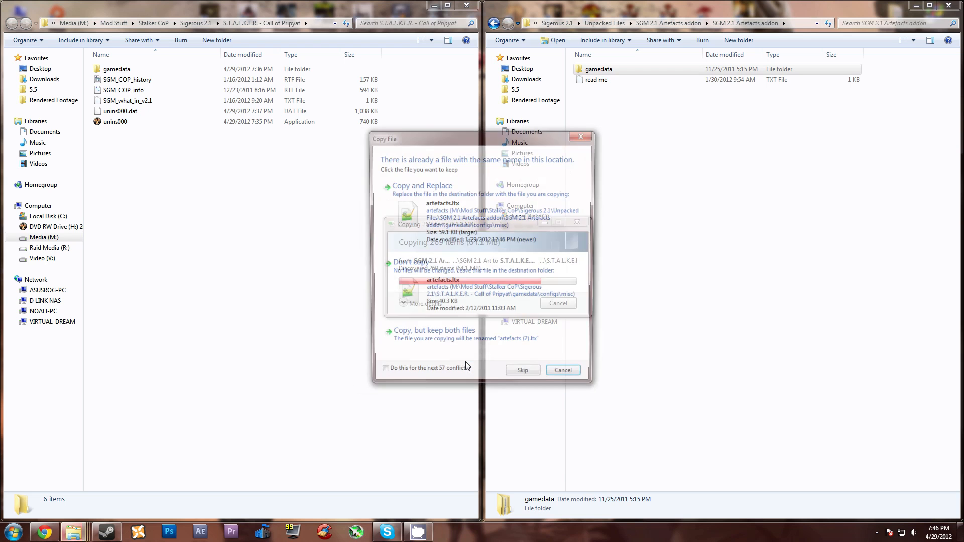
pyautogui.click(380, 377)
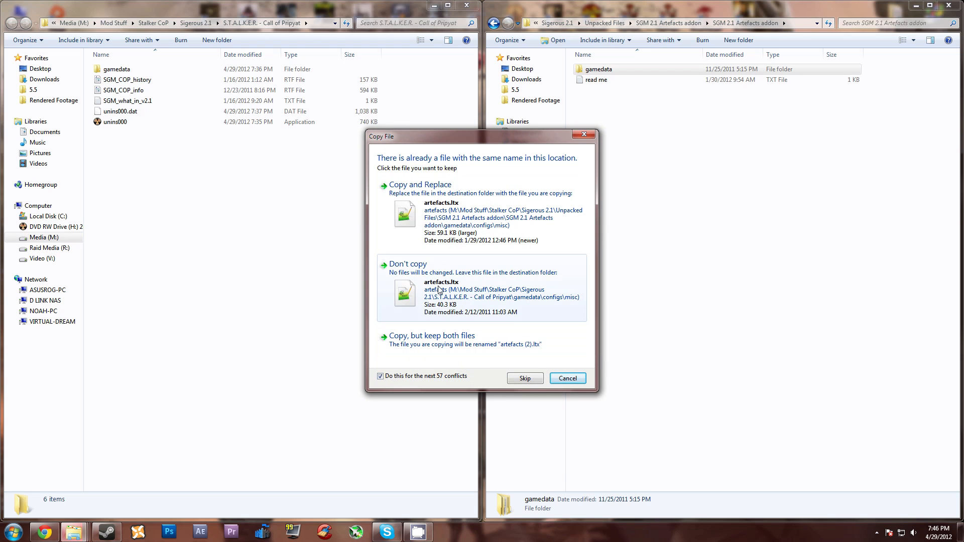
pyautogui.click(458, 208)
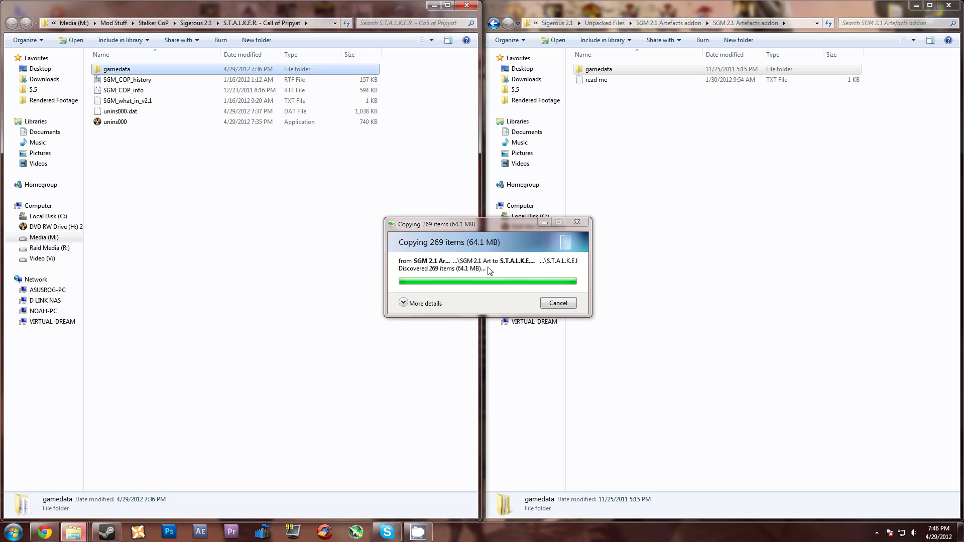
pyautogui.click(372, 237)
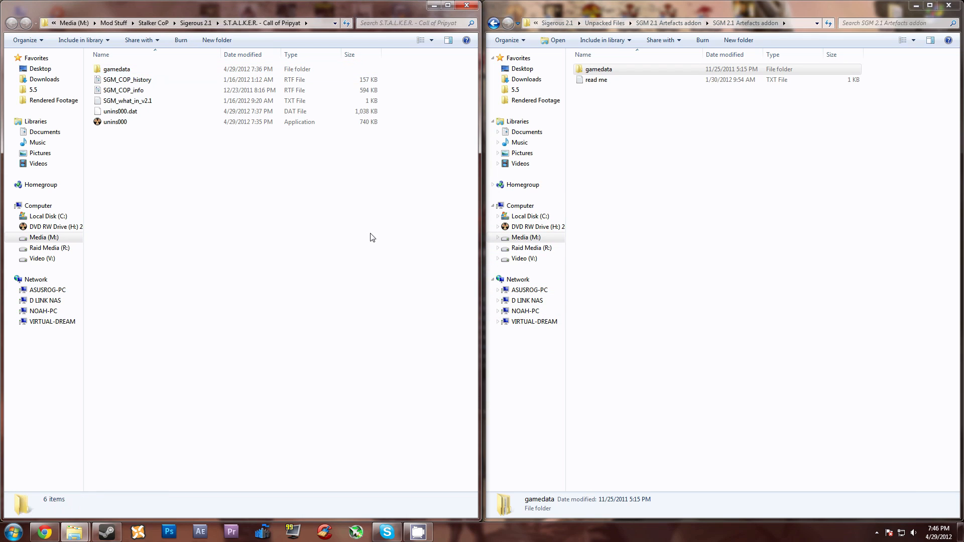
# Step: Return to Unpacked Files and open the inner SGM 2.1 gun patch folder
pyautogui.click(664, 195)
pyautogui.press('BackSpace')
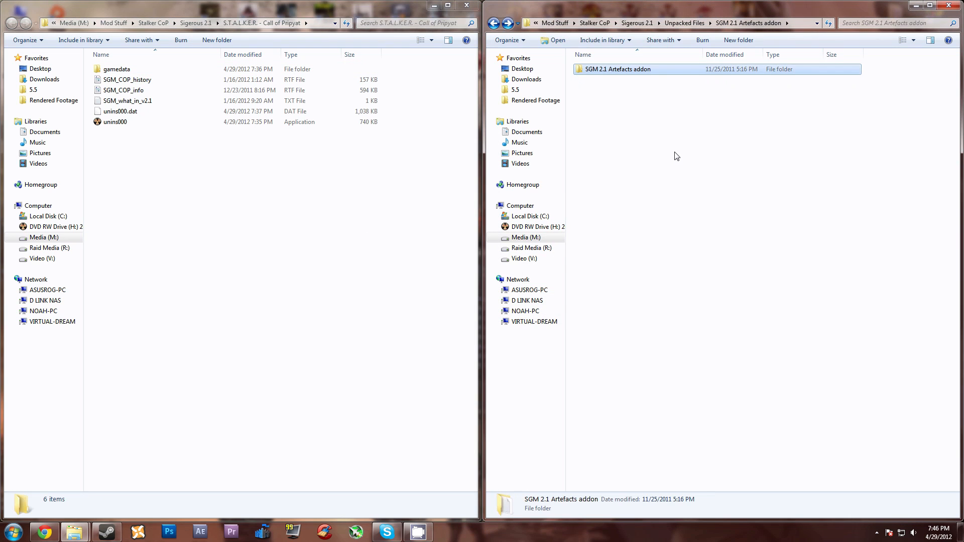
pyautogui.press('BackSpace')
pyautogui.click(699, 232)
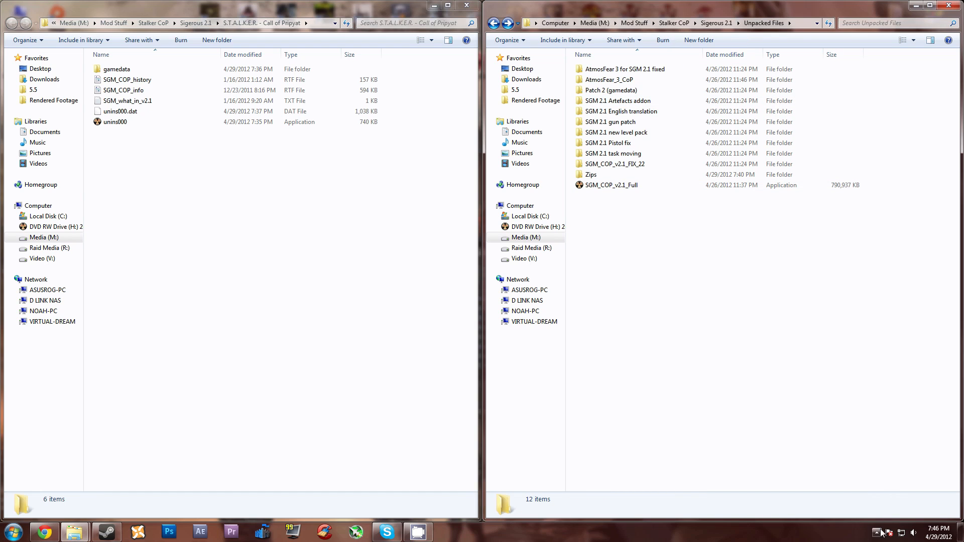
pyautogui.doubleClick(619, 124)
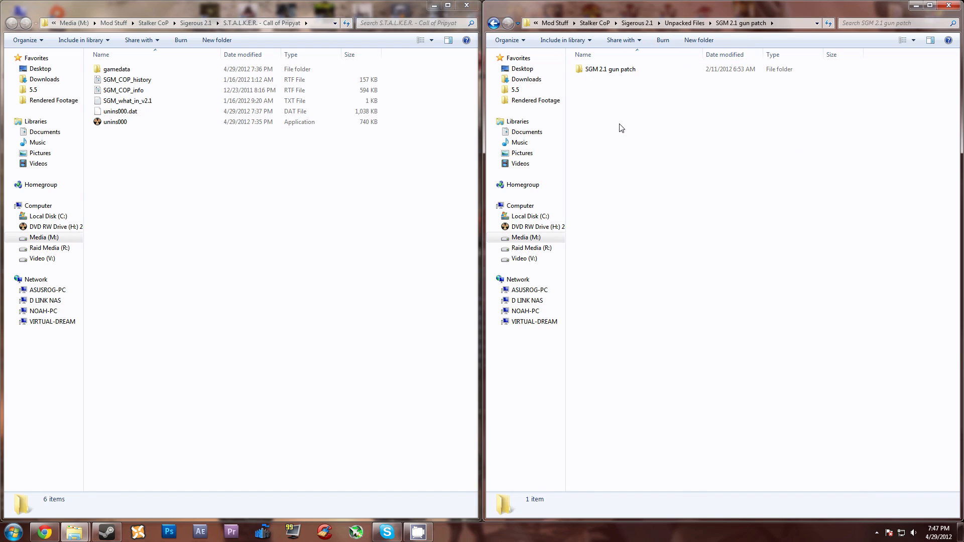
pyautogui.doubleClick(595, 71)
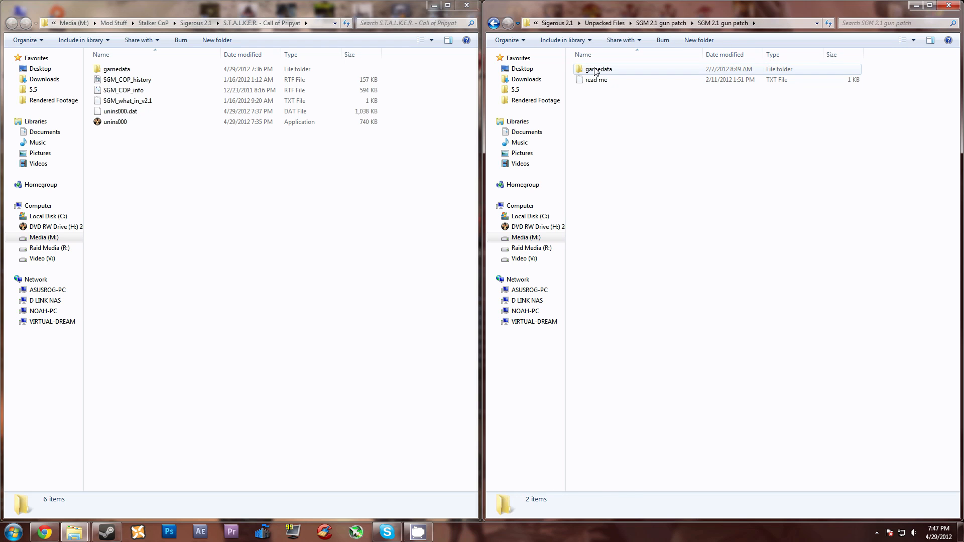
# Step: Merge the gun patch's gamedata folder into S.T.A.L.K.E.R. - Call of Pripyat, replacing all conflicting files, and return to Unpacked Files
pyautogui.click(596, 71)
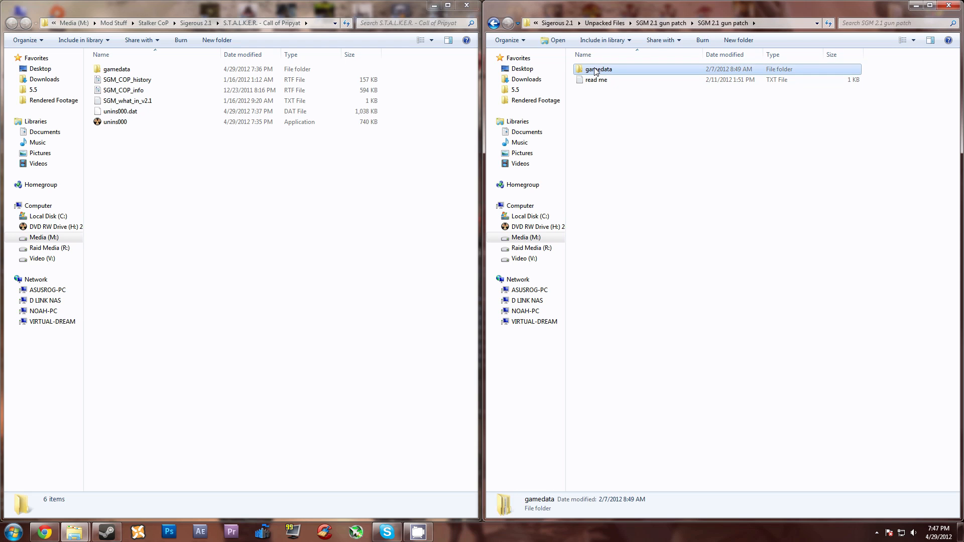
pyautogui.click(135, 206)
pyautogui.hotkey('ctrl', 'v')
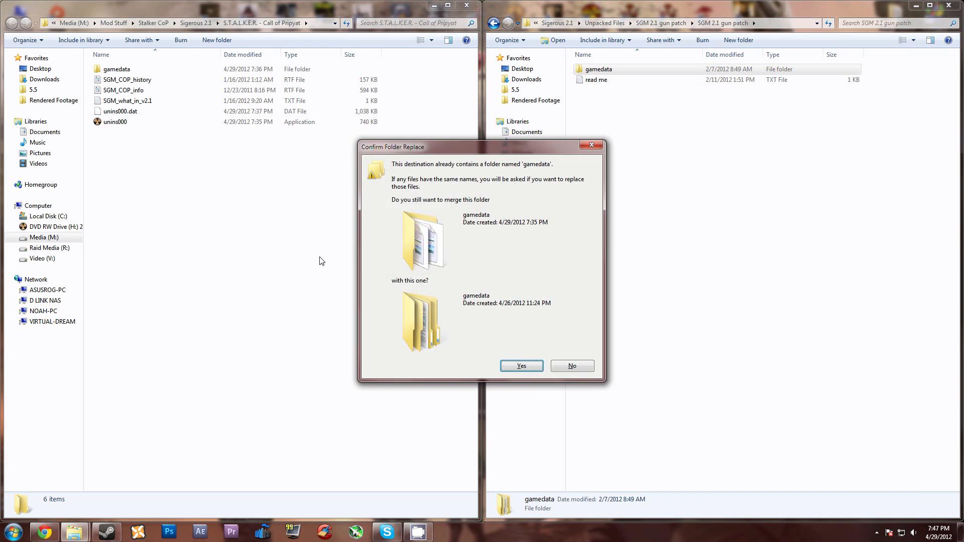
pyautogui.click(513, 365)
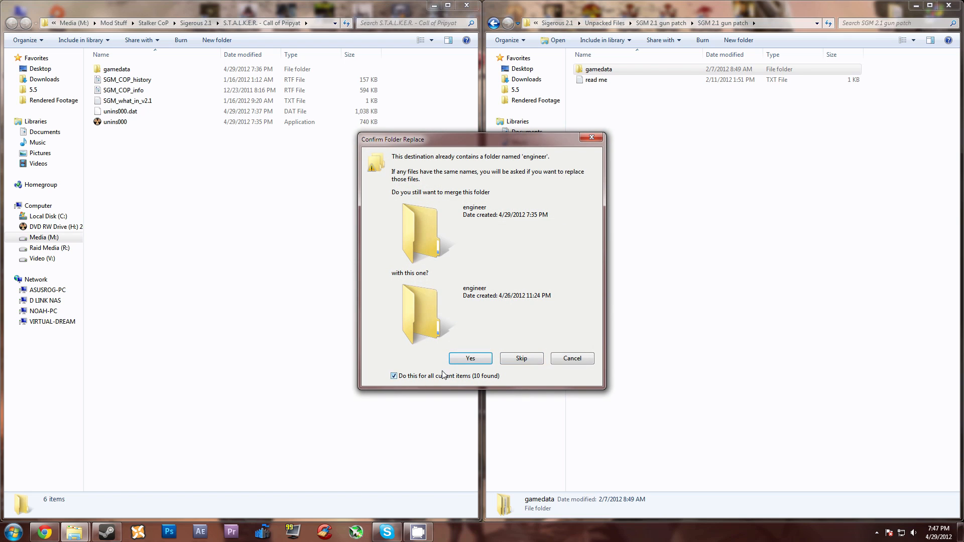
pyautogui.click(465, 359)
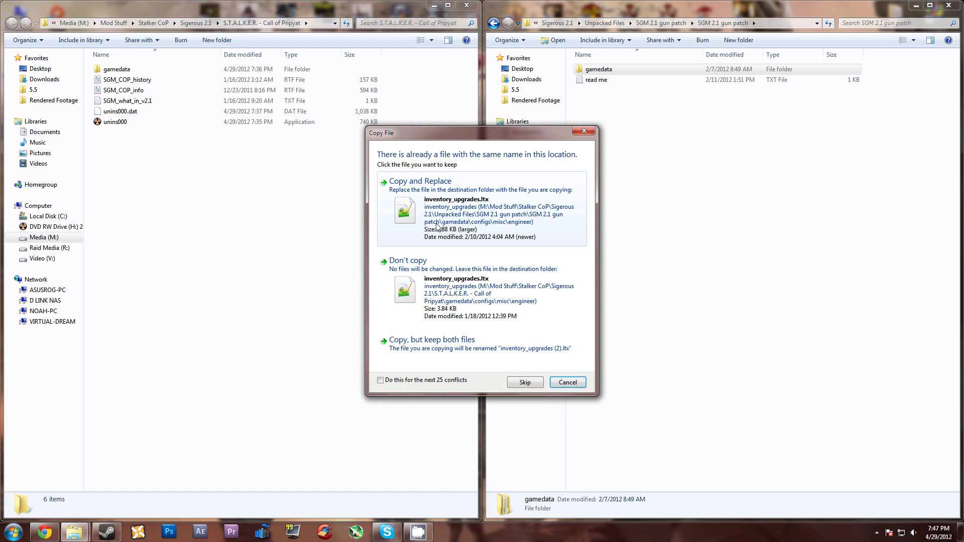
pyautogui.click(381, 380)
pyautogui.click(432, 210)
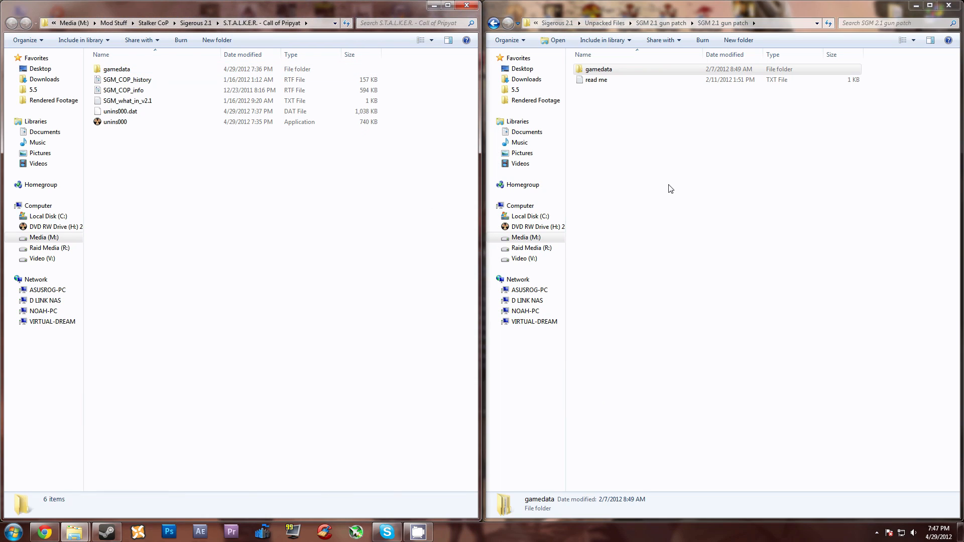
pyautogui.press('BackSpace')
pyautogui.press('BackSpace')
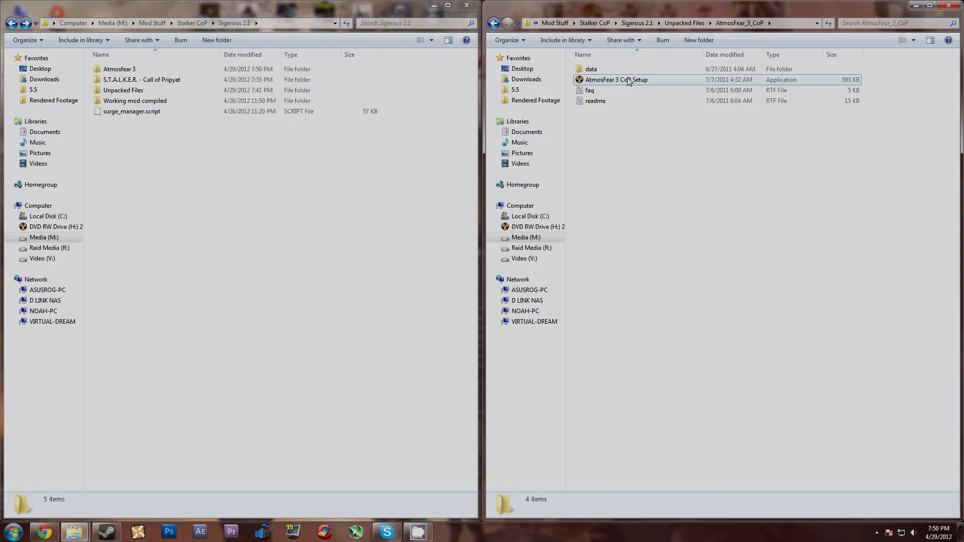
# Step: Launch AtmosFear 3 CoP Setup, accept the license agreement and proceed past the information page
pyautogui.doubleClick(627, 82)
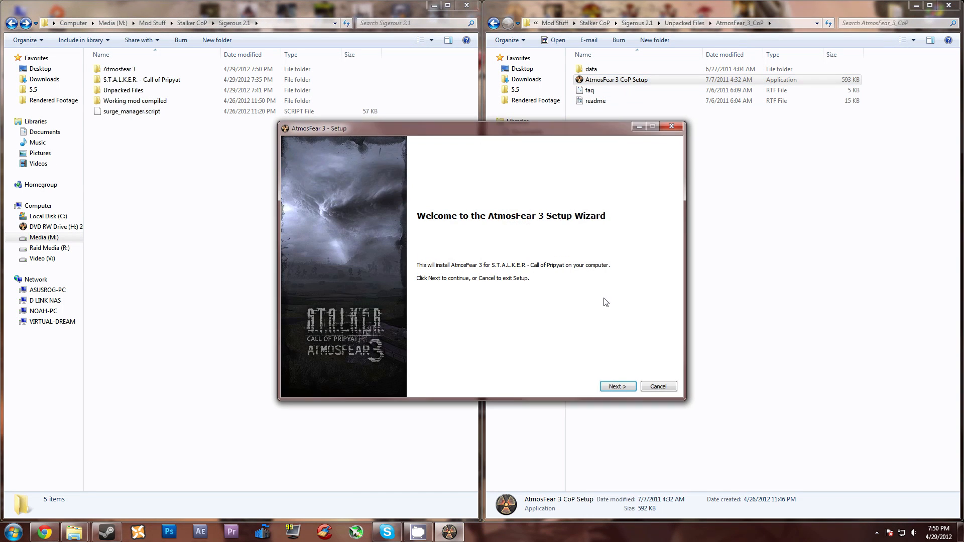
pyautogui.click(615, 384)
pyautogui.click(316, 379)
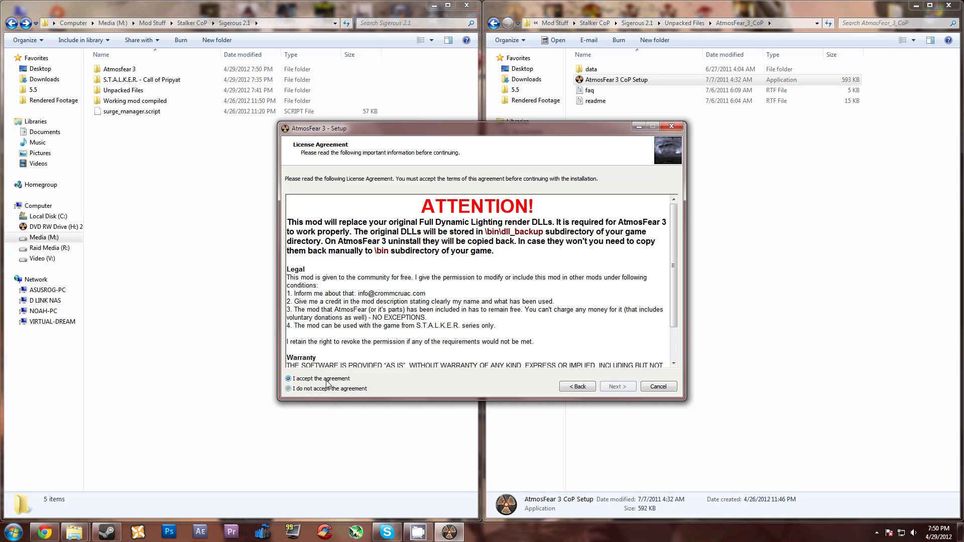
pyautogui.click(617, 388)
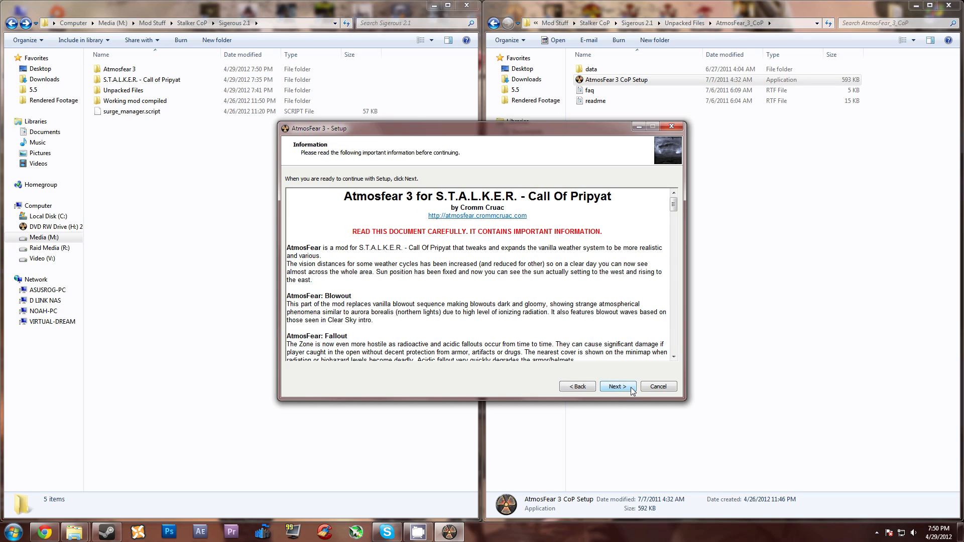
pyautogui.click(632, 390)
# Step: Set the install destination to M:\Mod Stuff\Stalker CoP\Sigerous 2.1\Atmosfear 3 and accept the custom component selection with high resolution textures
pyautogui.click(573, 278)
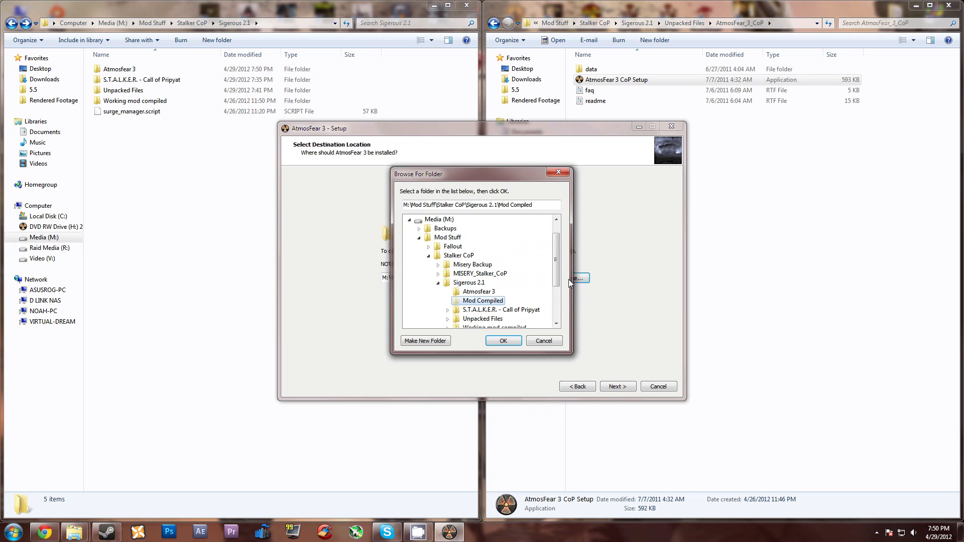
pyautogui.click(483, 293)
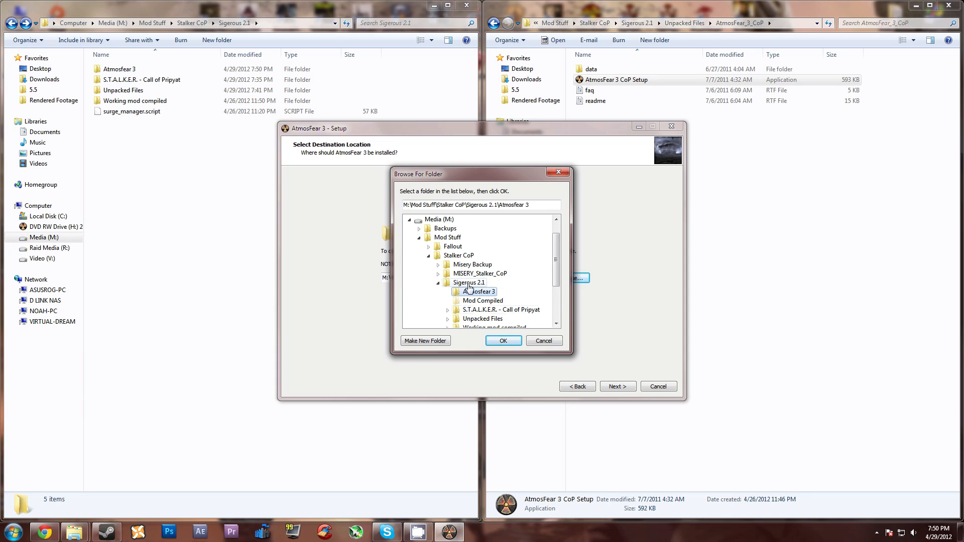
pyautogui.click(502, 341)
pyautogui.click(621, 386)
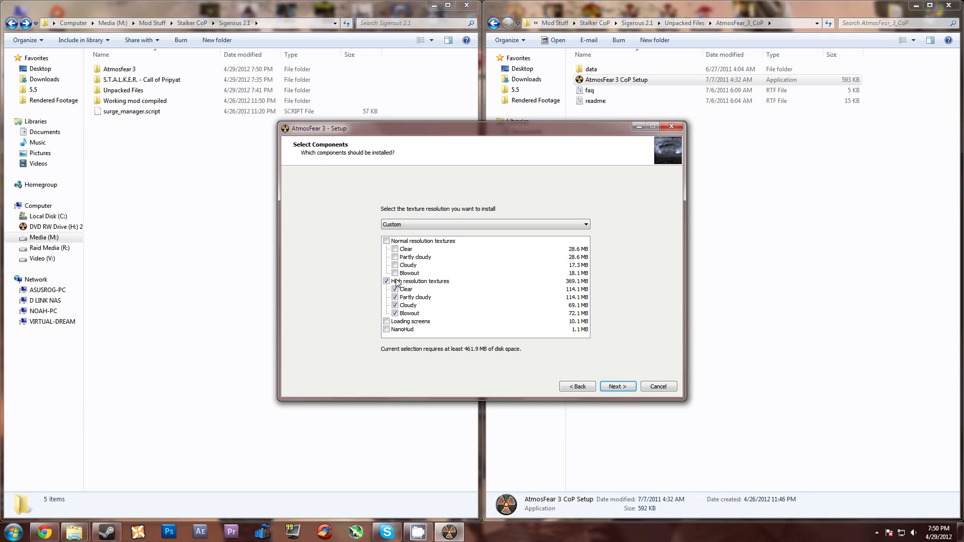
pyautogui.click(626, 390)
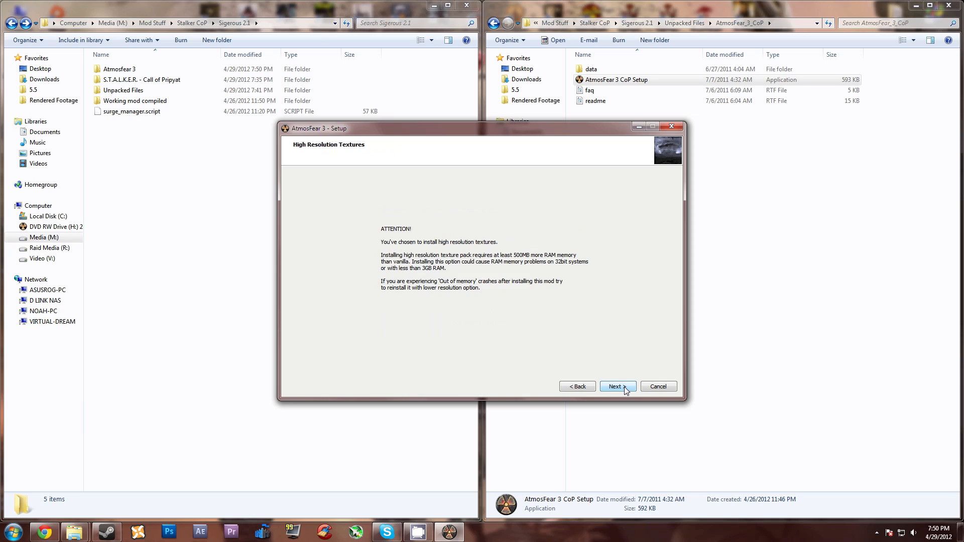
# Step: Accept the high resolution textures notice, install AtmosFear 3 with the chosen options and finish the setup
pyautogui.click(622, 390)
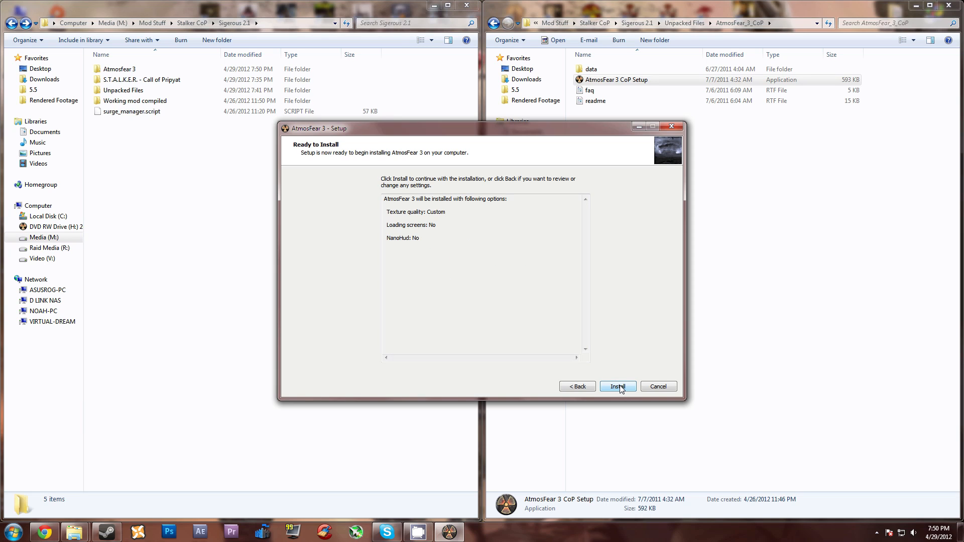
pyautogui.click(619, 387)
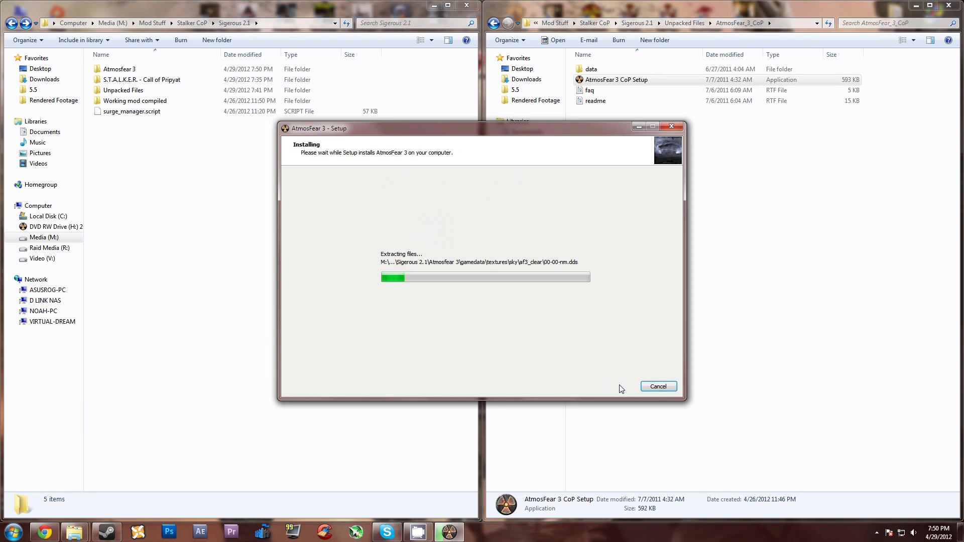
pyautogui.click(619, 387)
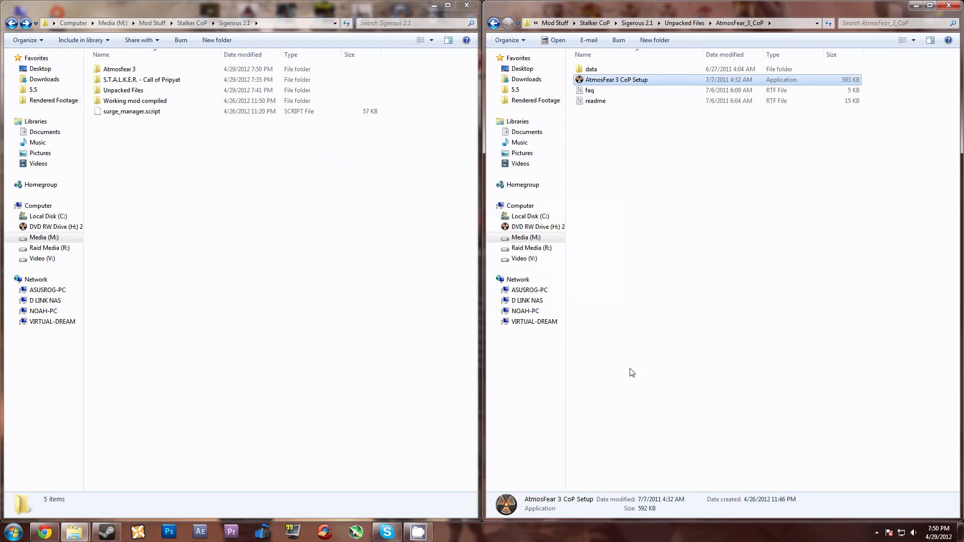
# Step: Open the installed Atmosfear 3 folder and the S.T.A.L.K.E.R. - Call of Pripyat folder side by side
pyautogui.doubleClick(134, 70)
pyautogui.moveTo(124, 121); pyautogui.dragTo(123, 66)
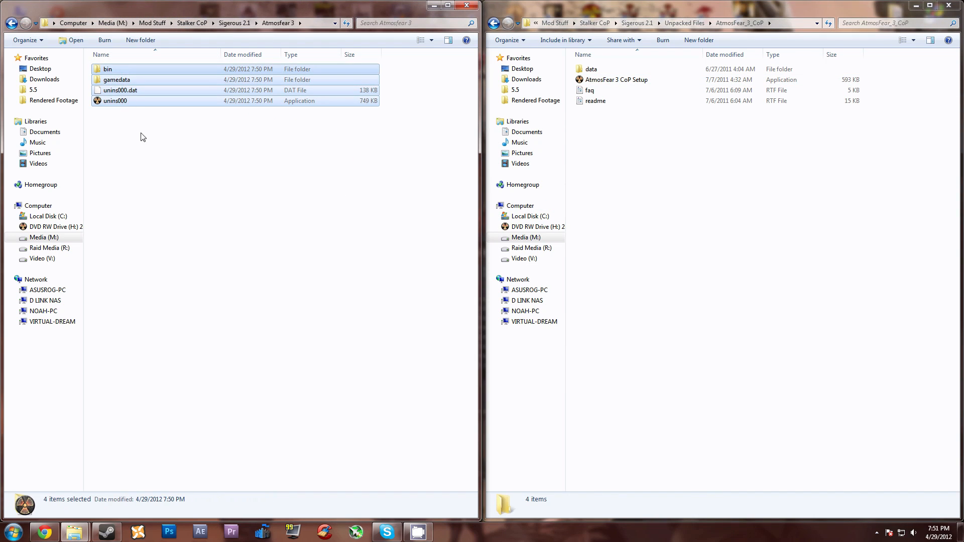
pyautogui.click(155, 141)
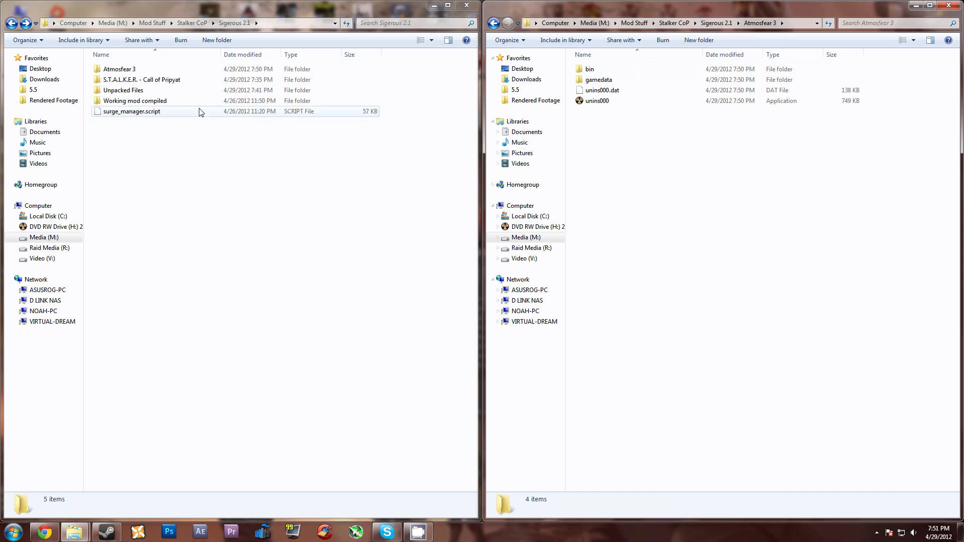
pyautogui.click(116, 82)
pyautogui.doubleClick(115, 83)
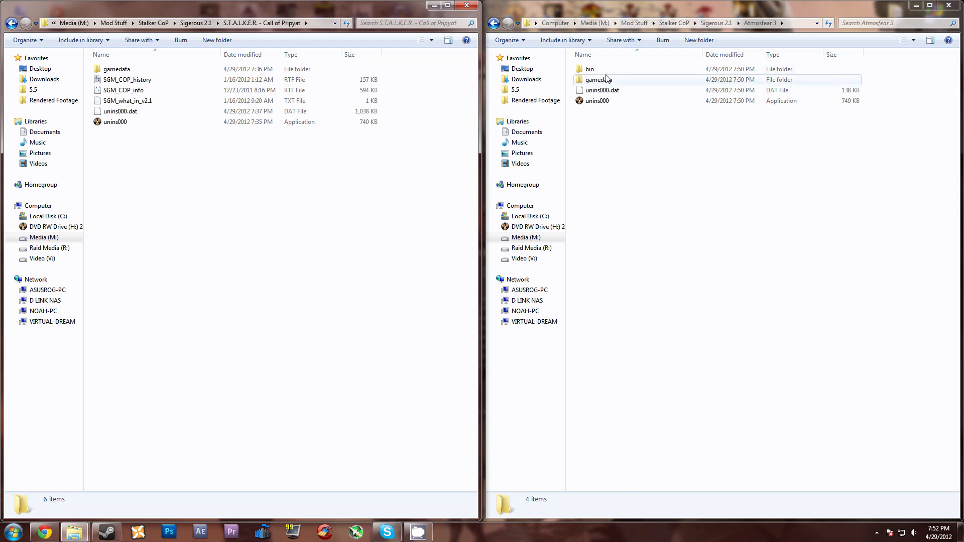
# Step: Copy Atmosfear 3's bin and gamedata folders into S.T.A.L.K.E.R. - Call of Pripyat, merging folders and replacing all conflicting files
pyautogui.moveTo(878, 84); pyautogui.dragTo(745, 69)
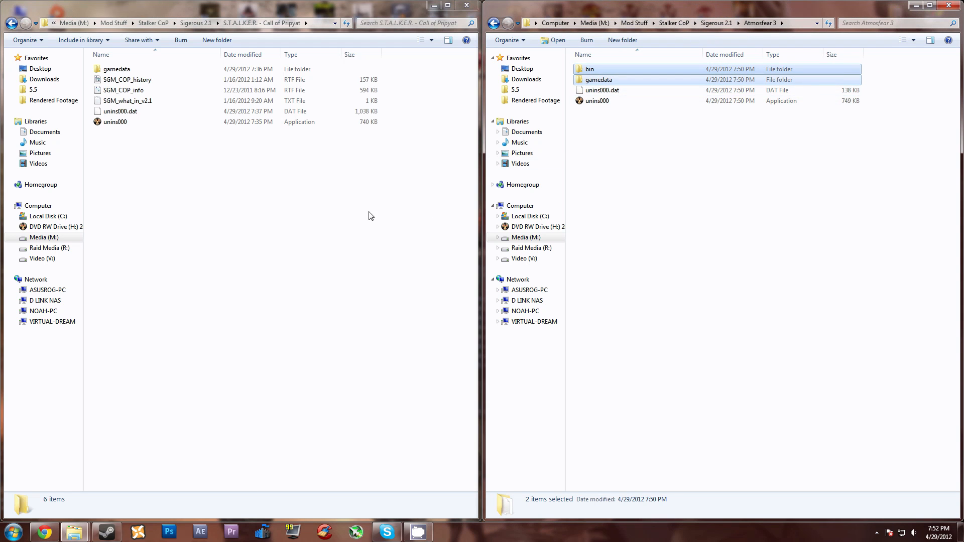
pyautogui.click(236, 203)
pyautogui.hotkey('ctrl', 'v')
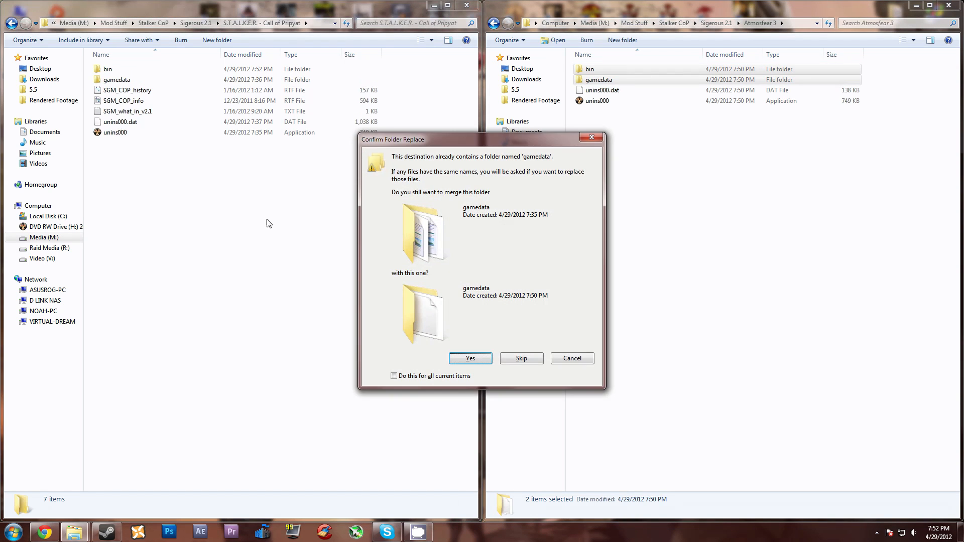
pyautogui.click(394, 376)
pyautogui.click(471, 359)
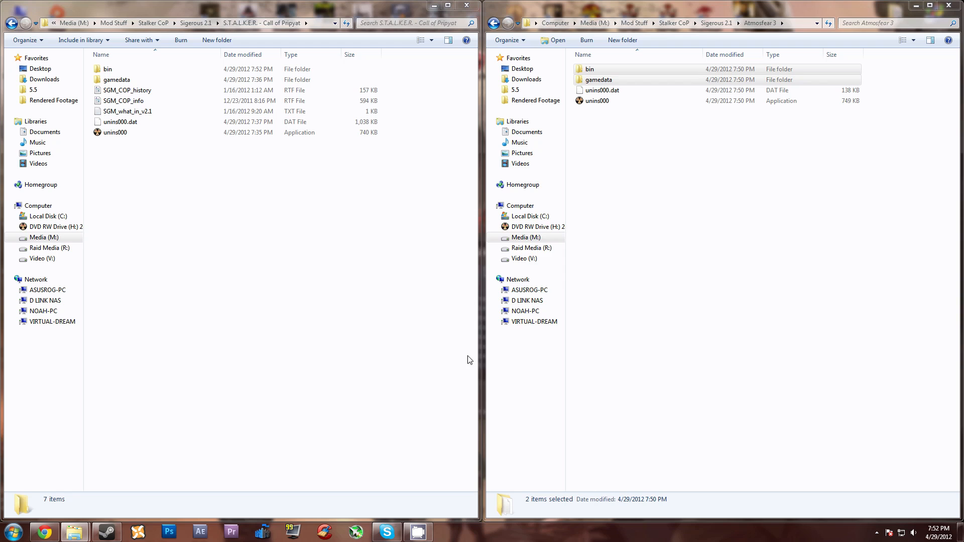
pyautogui.click(381, 373)
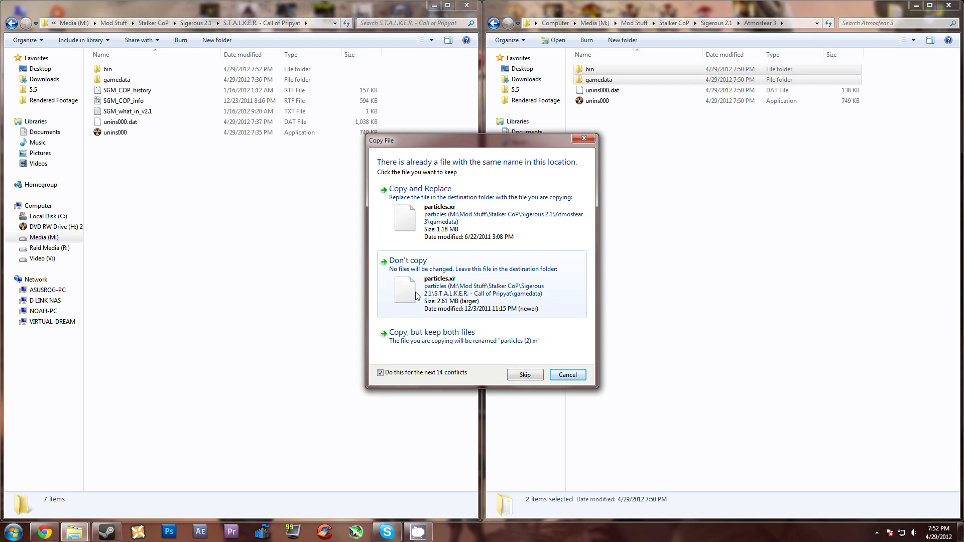
pyautogui.click(449, 215)
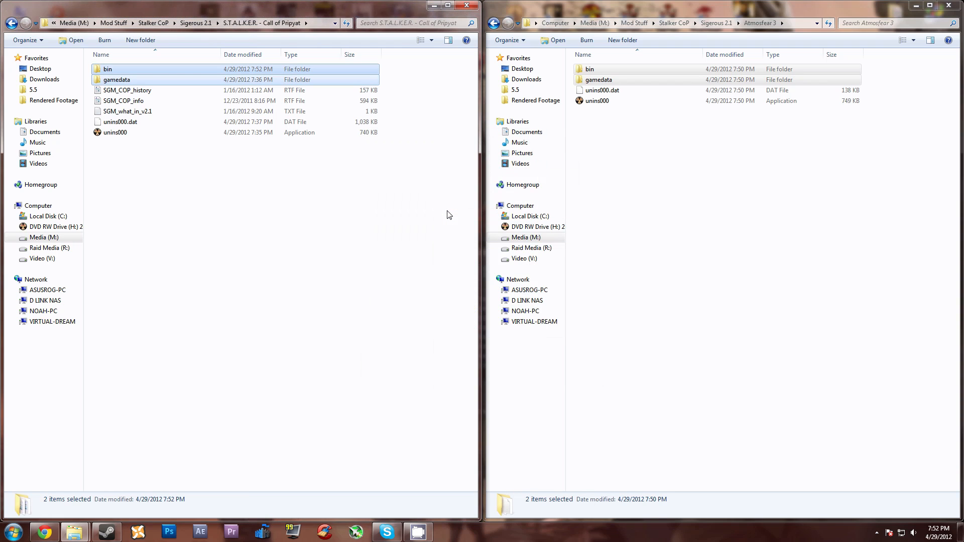
pyautogui.click(362, 202)
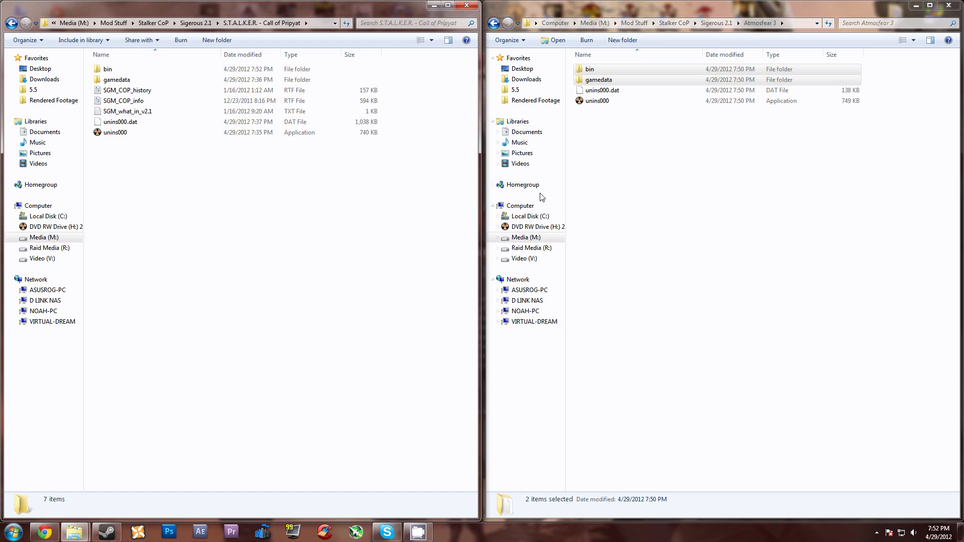
# Step: Return from Atmosfear 3 to Unpacked Files and open the AtmosFear 3 for SGM 2.1 fixed folder
pyautogui.click(643, 169)
pyautogui.press('BackSpace')
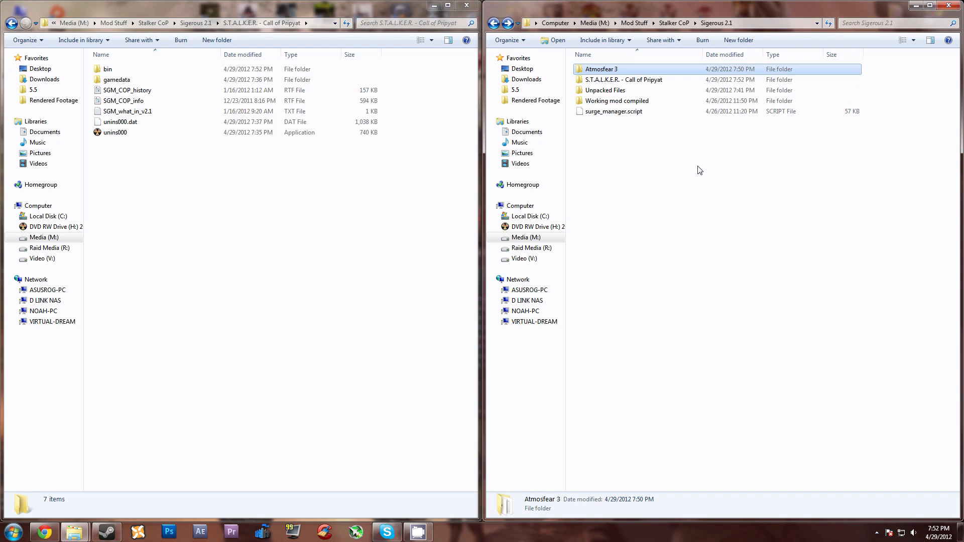
pyautogui.click(406, 234)
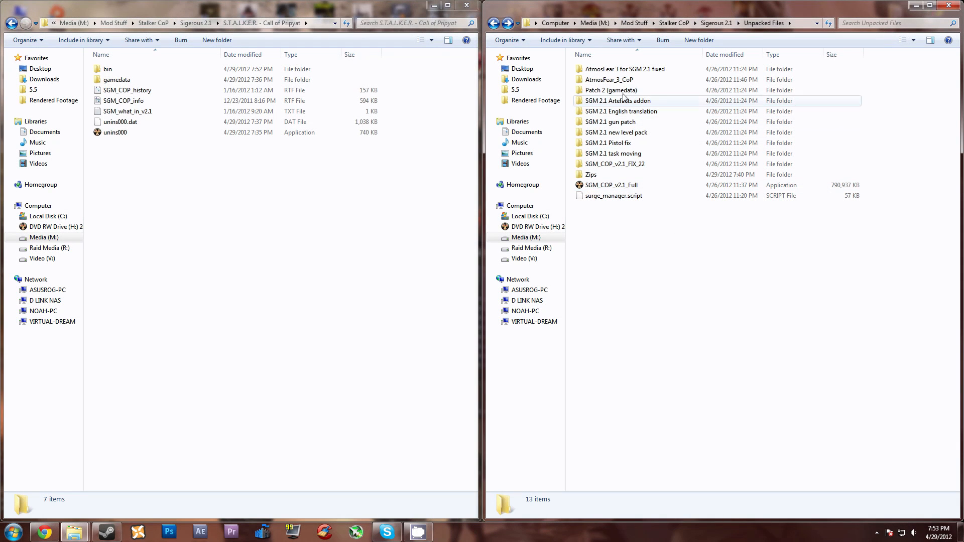
pyautogui.doubleClick(625, 70)
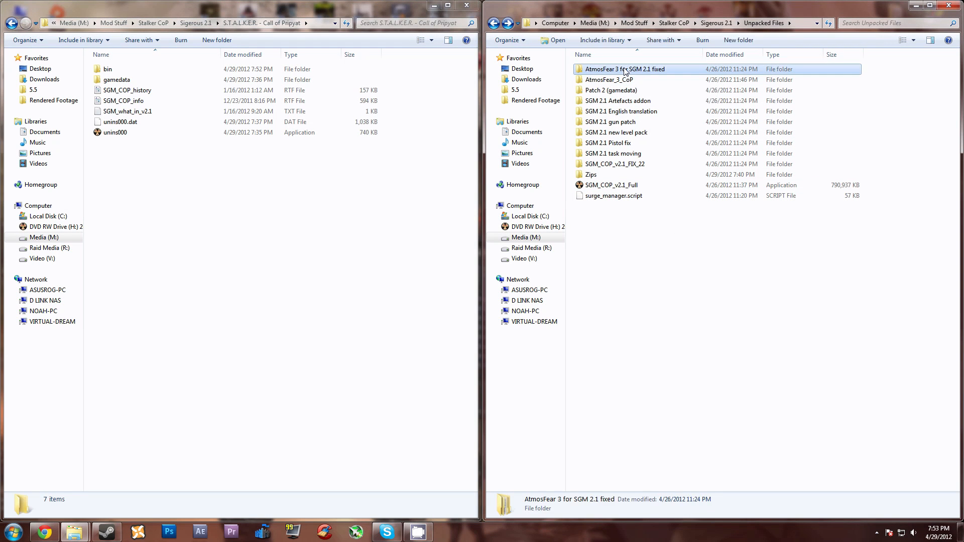
# Step: Merge the AtmosFear 3 for SGM 2.1 fixed gamedata folder into S.T.A.L.K.E.R. - Call of Pripyat, replacing all conflicting files
pyautogui.click(591, 73)
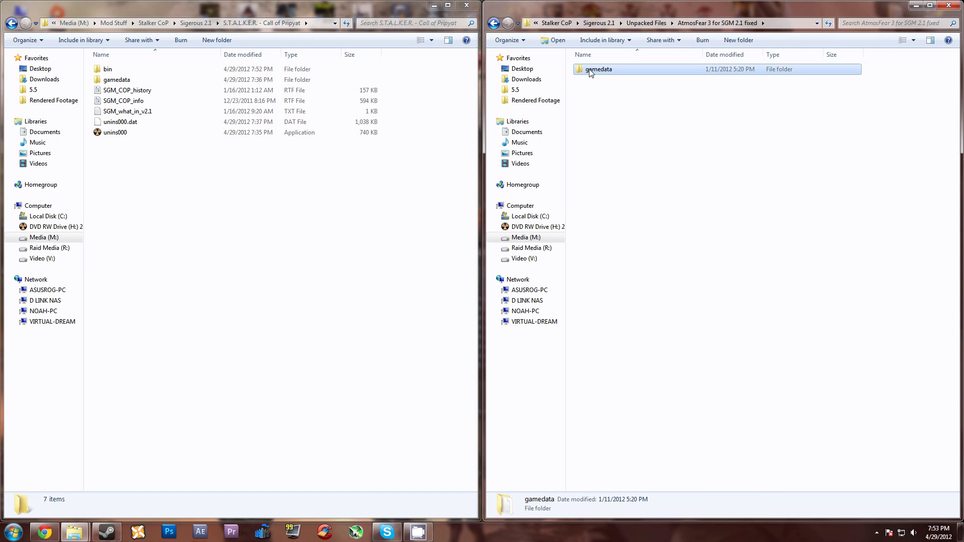
pyautogui.click(224, 209)
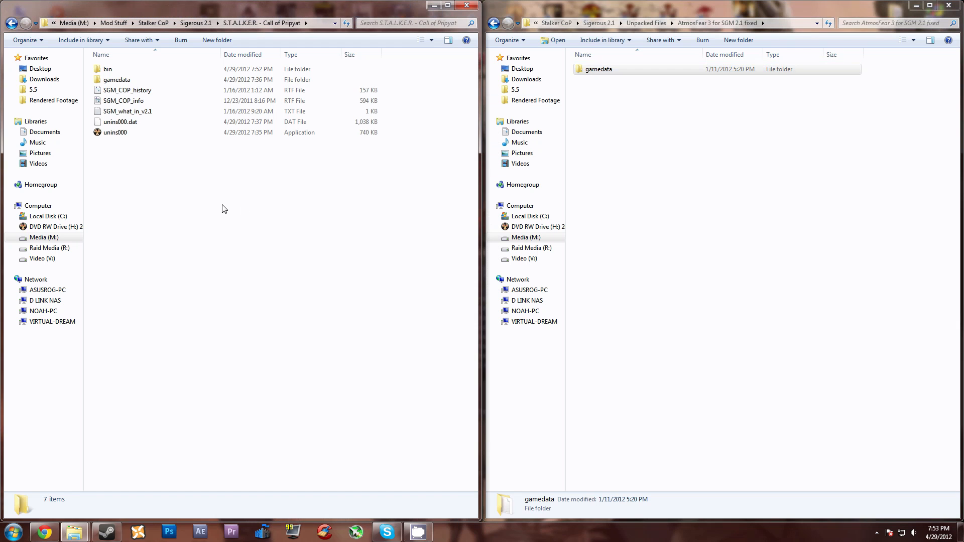
pyautogui.hotkey('ctrl', 'v')
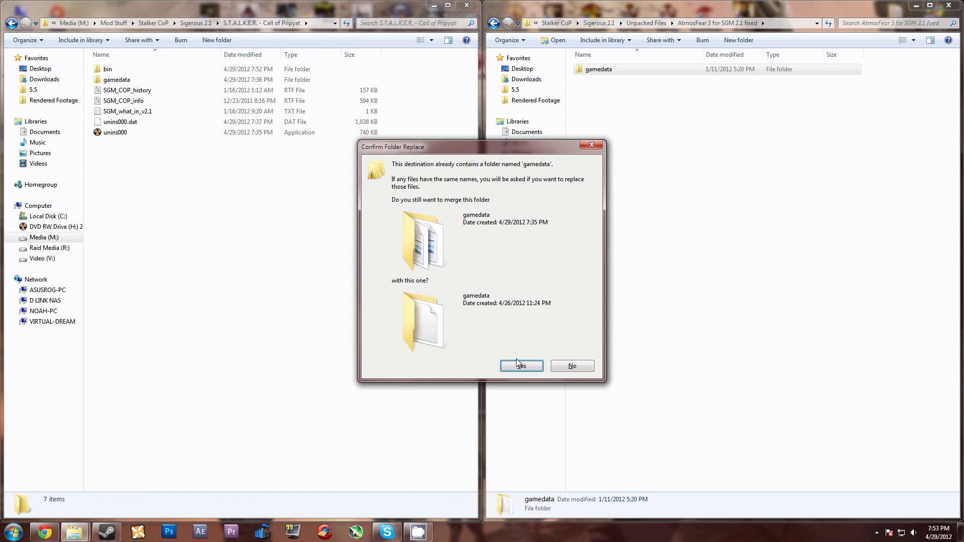
pyautogui.click(520, 365)
pyautogui.click(388, 372)
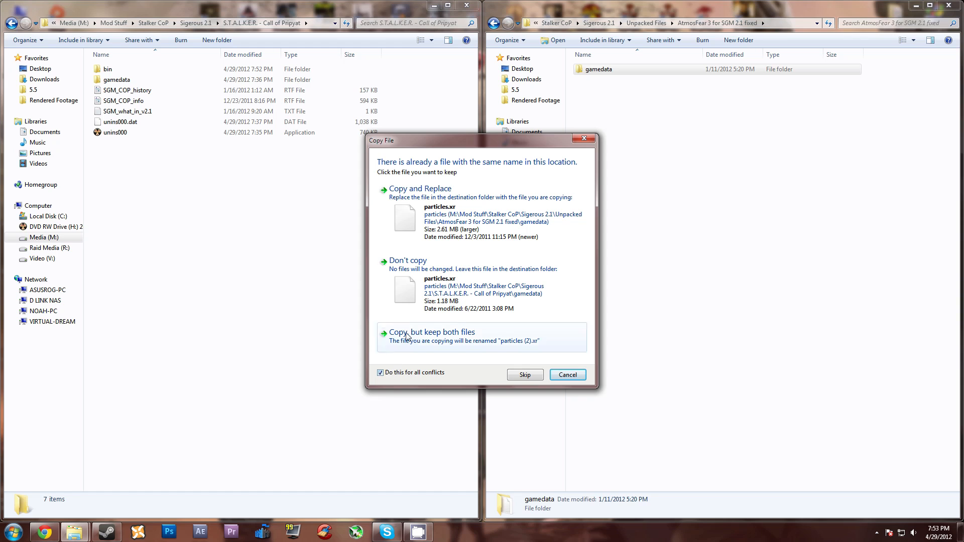
pyautogui.click(443, 211)
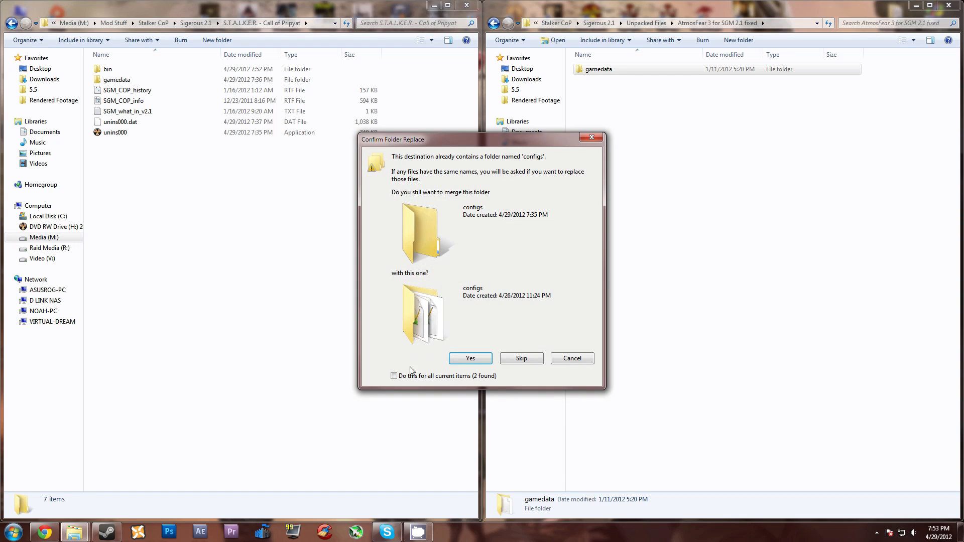
pyautogui.click(395, 376)
pyautogui.click(470, 359)
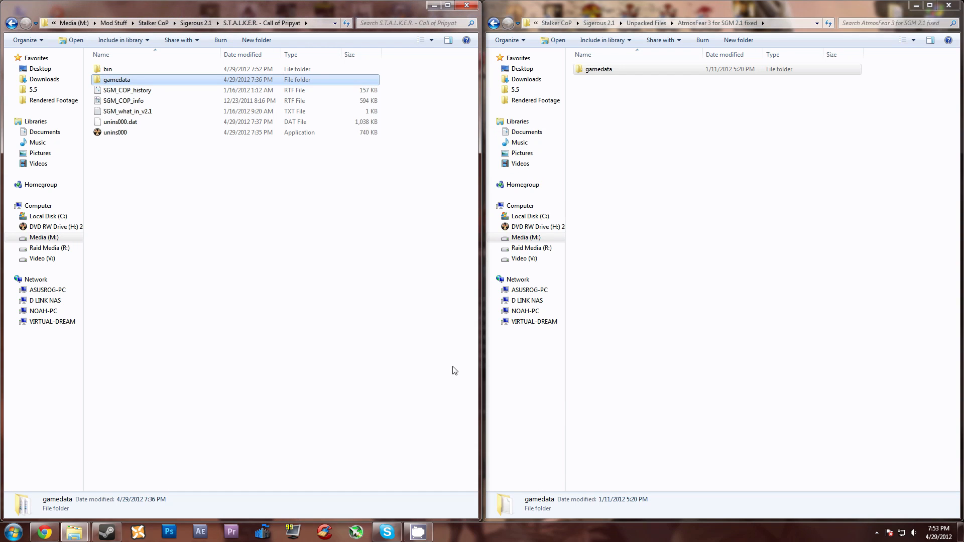
pyautogui.click(390, 237)
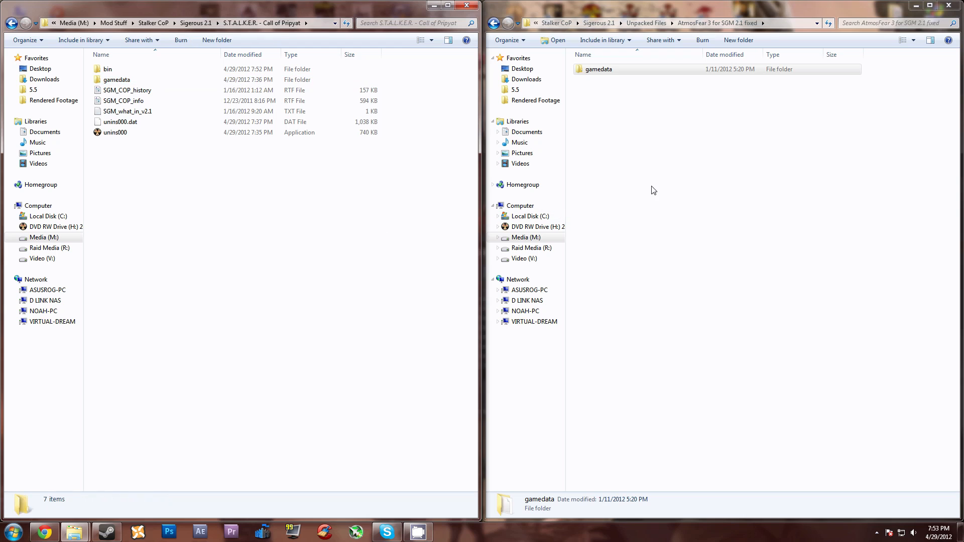
# Step: Open the scripts folder inside the gamedata folder of S.T.A.L.K.E.R. - Call of Pripyat
pyautogui.click(637, 186)
pyautogui.doubleClick(122, 80)
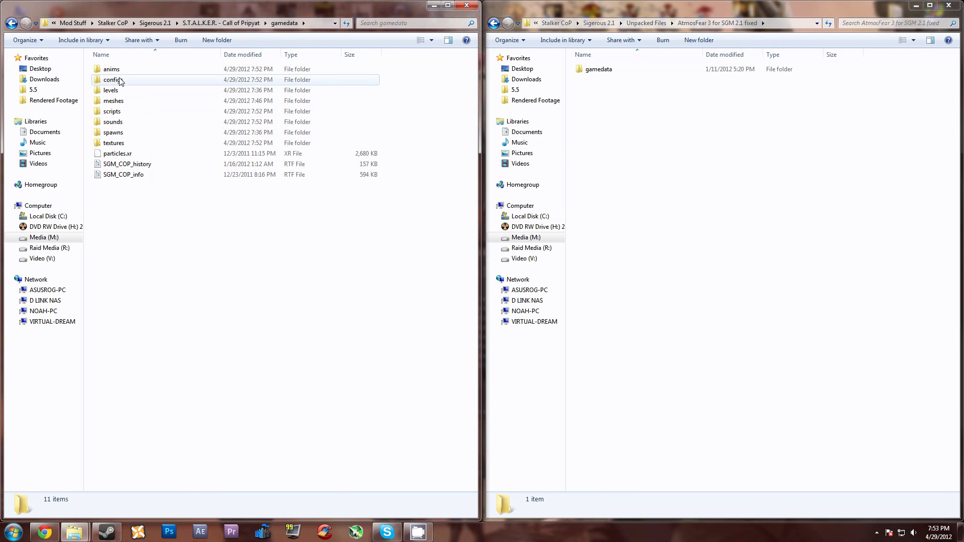
pyautogui.doubleClick(115, 112)
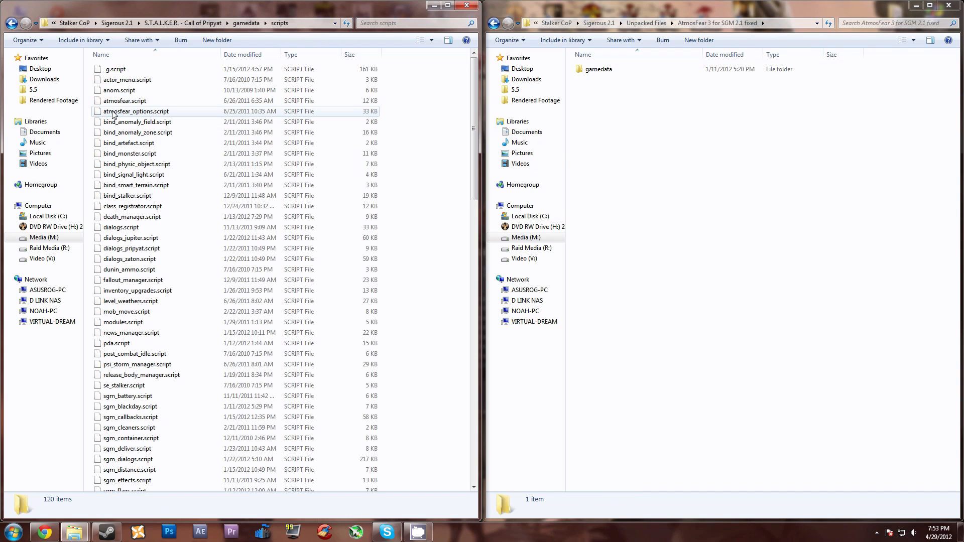
# Step: Copy surge_manager.script from Unpacked Files into the gamedata scripts folder, replacing the existing file, and locate the copied script
pyautogui.click(704, 163)
pyautogui.press('BackSpace')
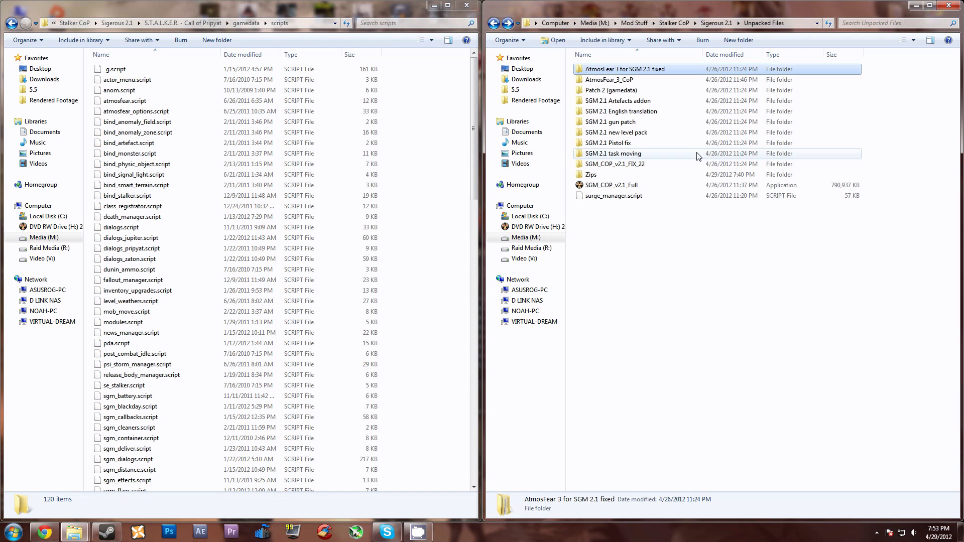
pyautogui.click(597, 197)
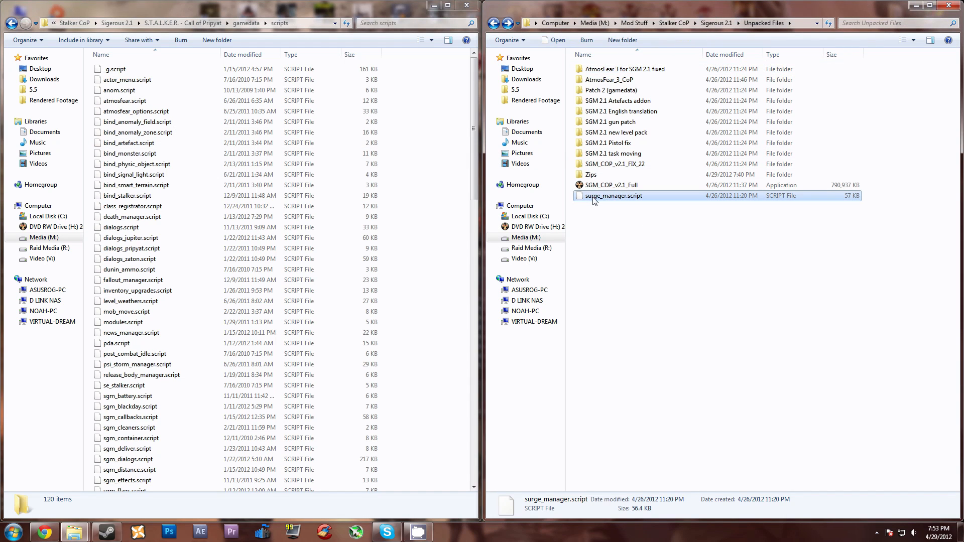
pyautogui.click(413, 223)
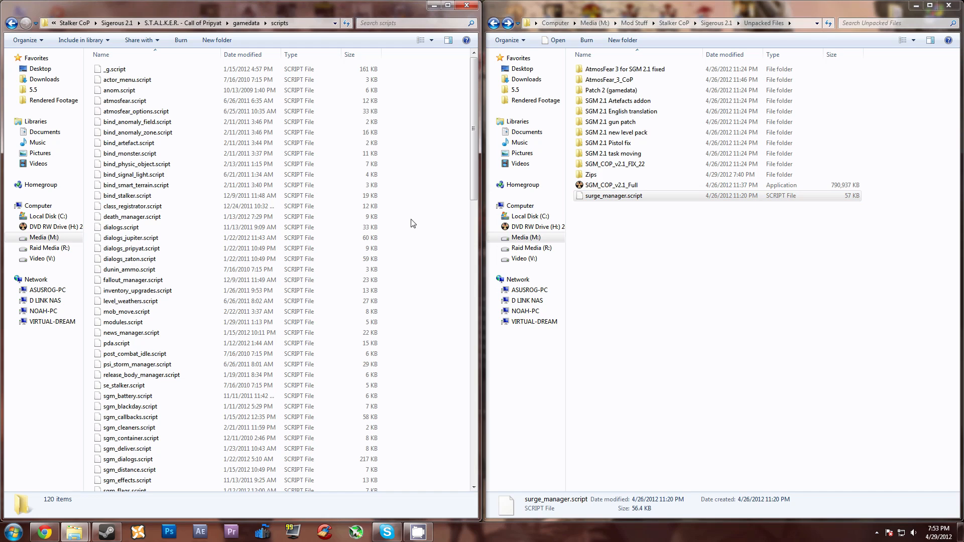
pyautogui.hotkey('ctrl', 'v')
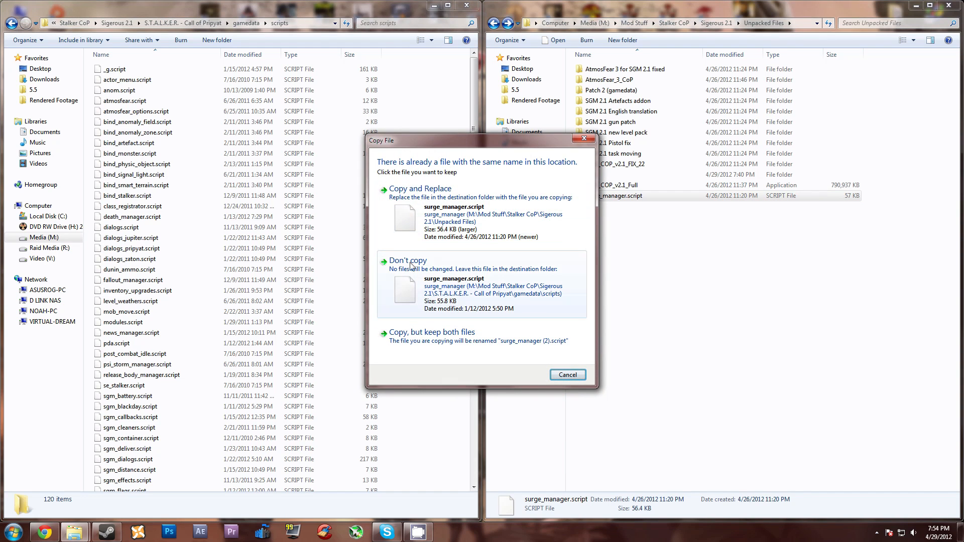
pyautogui.click(461, 200)
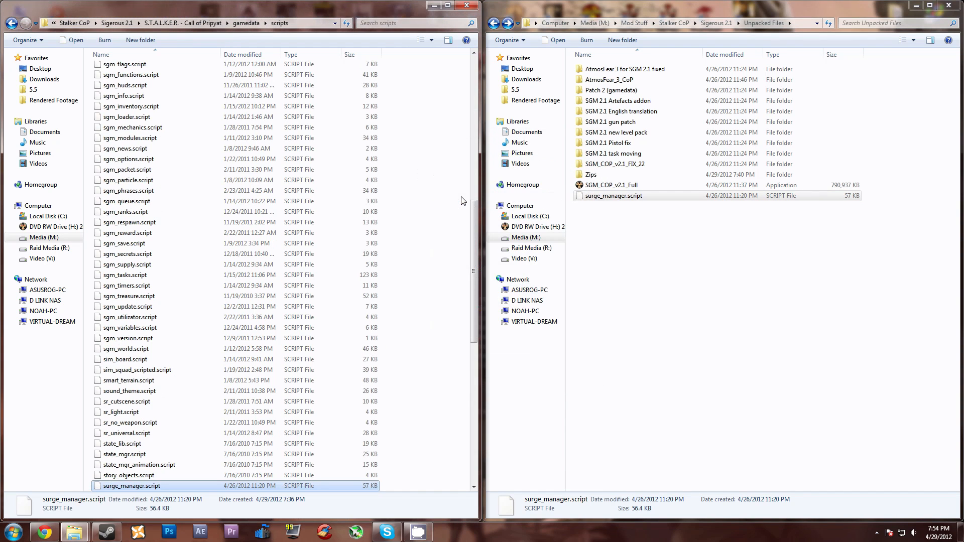
pyautogui.click(464, 276)
pyautogui.scroll(-1, 465, 276)
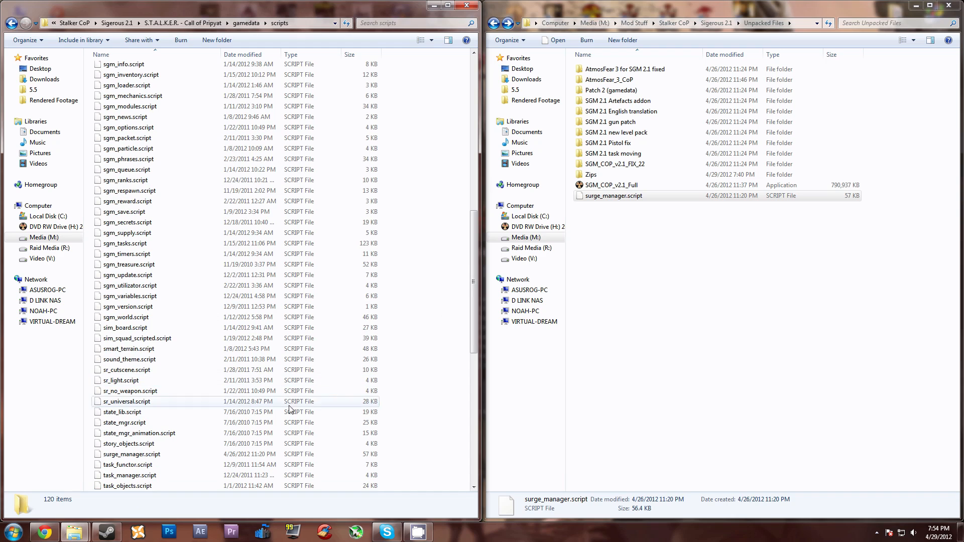
pyautogui.click(141, 455)
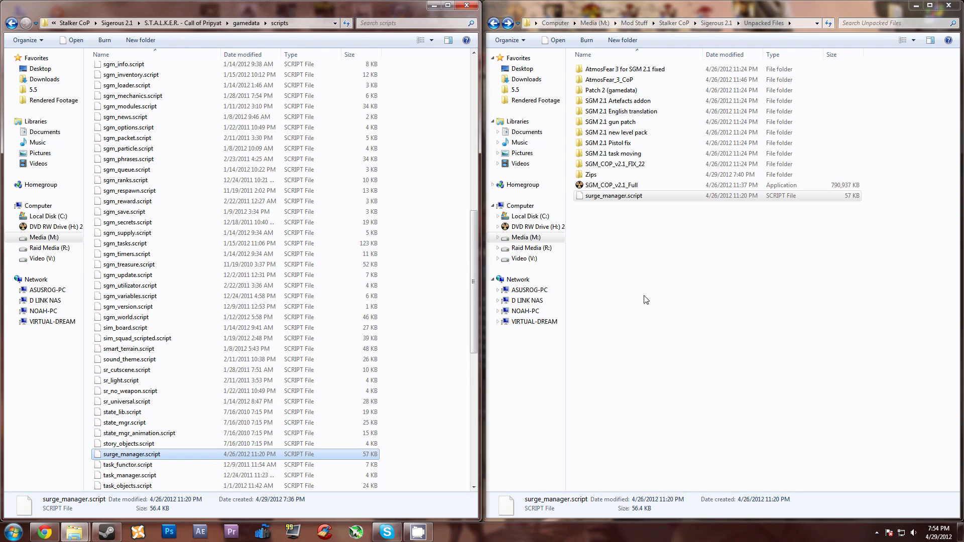
# Step: Go back to the S.T.A.L.K.E.R. - Call of Pripyat folder and open the inner SGM 2.1 English translation folder in Unpacked Files
pyautogui.press('BackSpace')
pyautogui.press('BackSpace')
pyautogui.click(715, 246)
pyautogui.press('BackSpace')
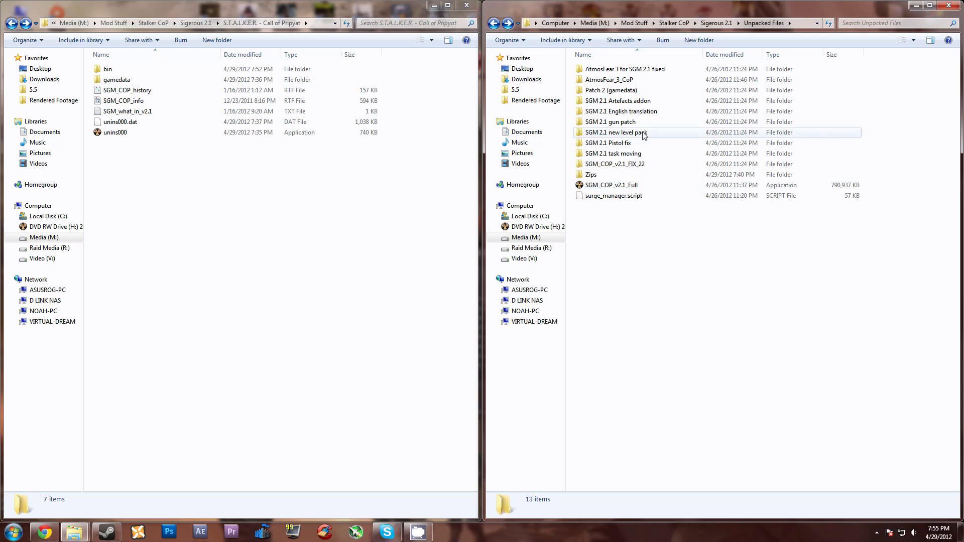
pyautogui.doubleClick(614, 112)
pyautogui.doubleClick(616, 69)
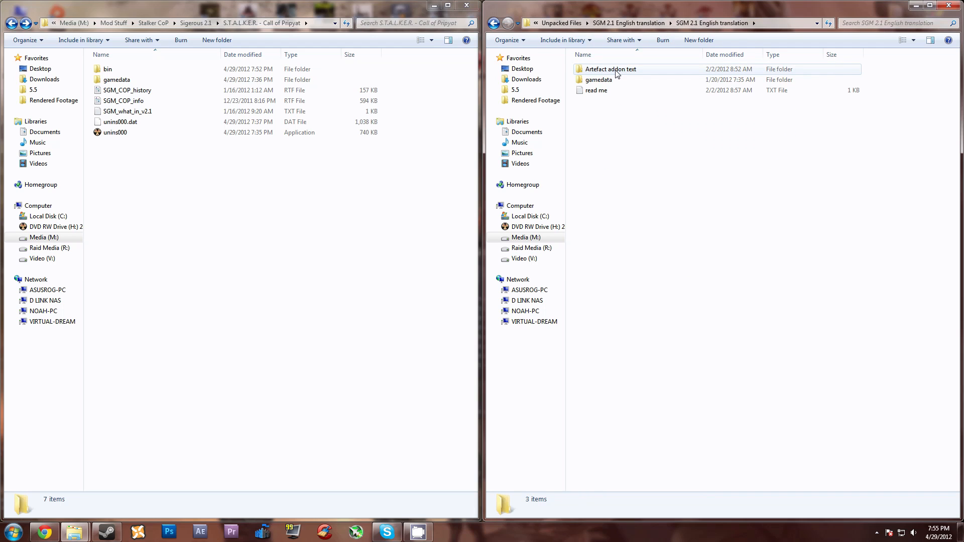
# Step: Merge the gamedata folder from SGM 2.1 English translation into the Sigerous 2.1 S.T.A.L.K.E.R. - Call of Pripyat folder, replacing all conflicting files
pyautogui.click(593, 82)
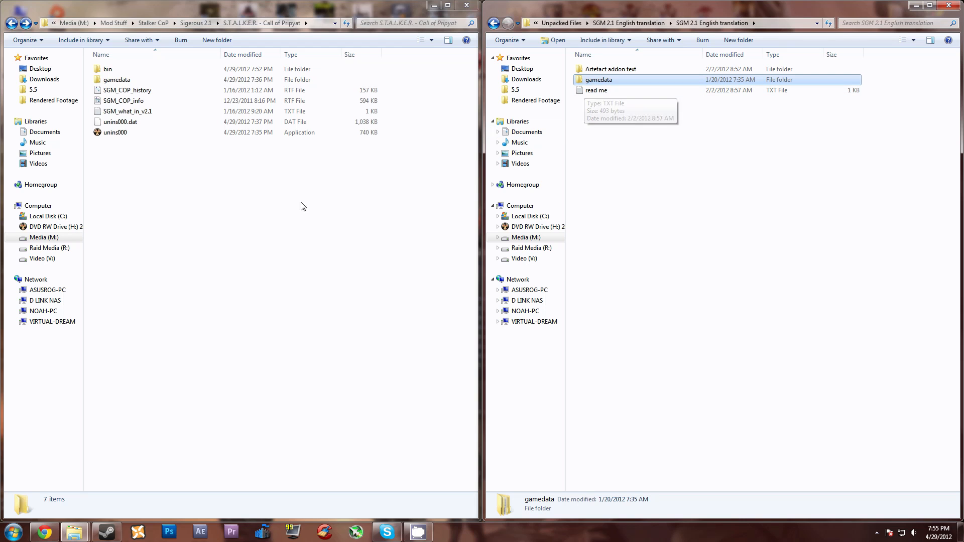
pyautogui.click(222, 215)
pyautogui.hotkey('ctrl', 'v')
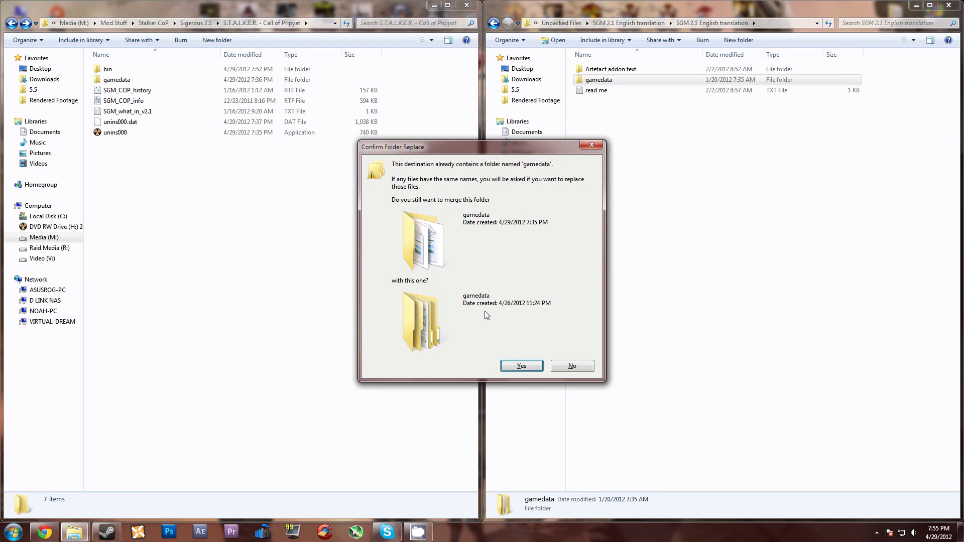
pyautogui.click(521, 364)
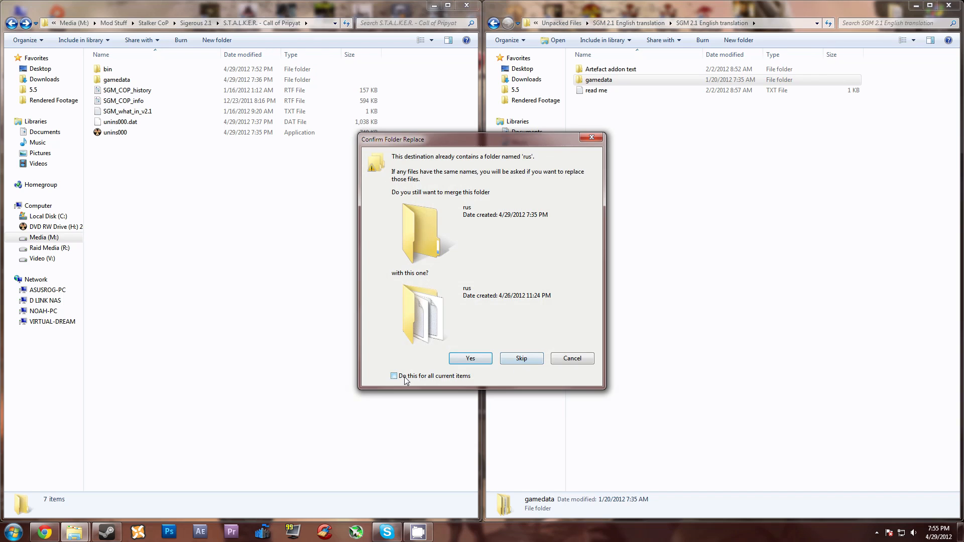
pyautogui.click(467, 358)
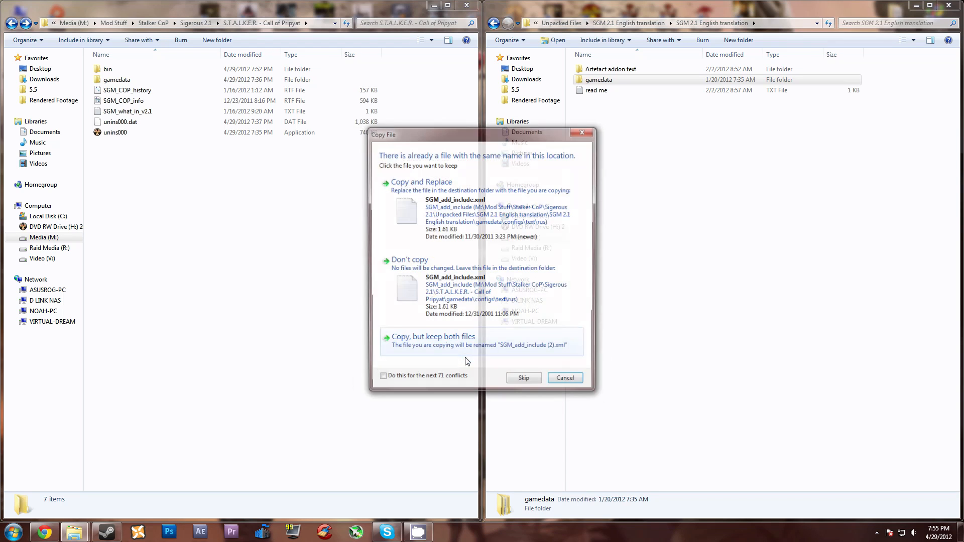
pyautogui.click(414, 207)
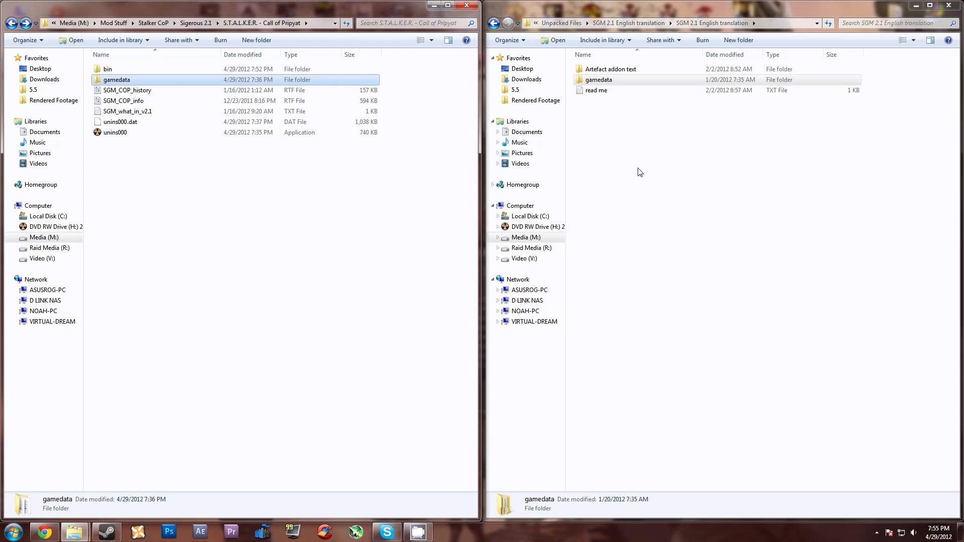
# Step: Merge the gamedata folder from Artefact addon text into the Sigerous 2.1 S.T.A.L.K.E.R. - Call of Pripyat folder, replacing the conflicting files
pyautogui.click(642, 155)
pyautogui.doubleClick(623, 70)
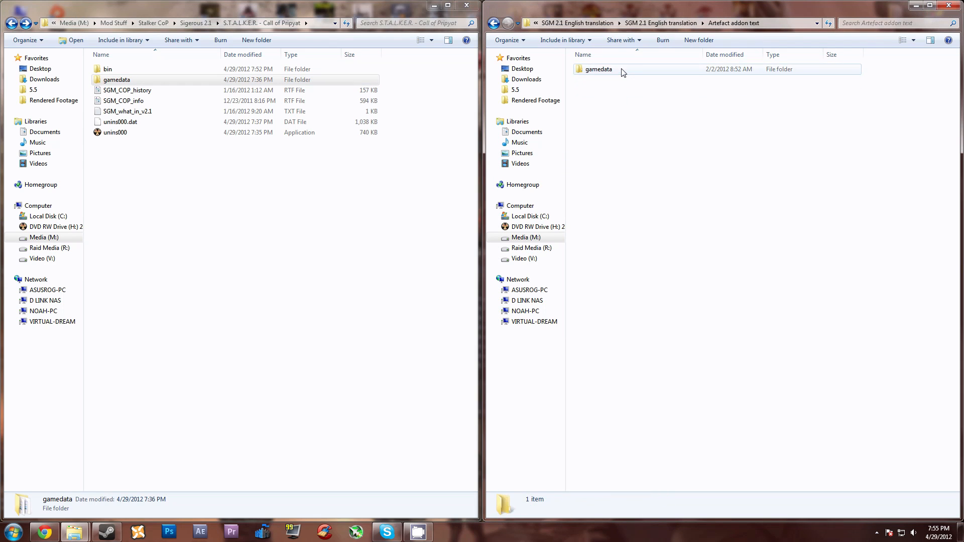
pyautogui.click(593, 73)
pyautogui.moveTo(593, 73); pyautogui.dragTo(218, 187)
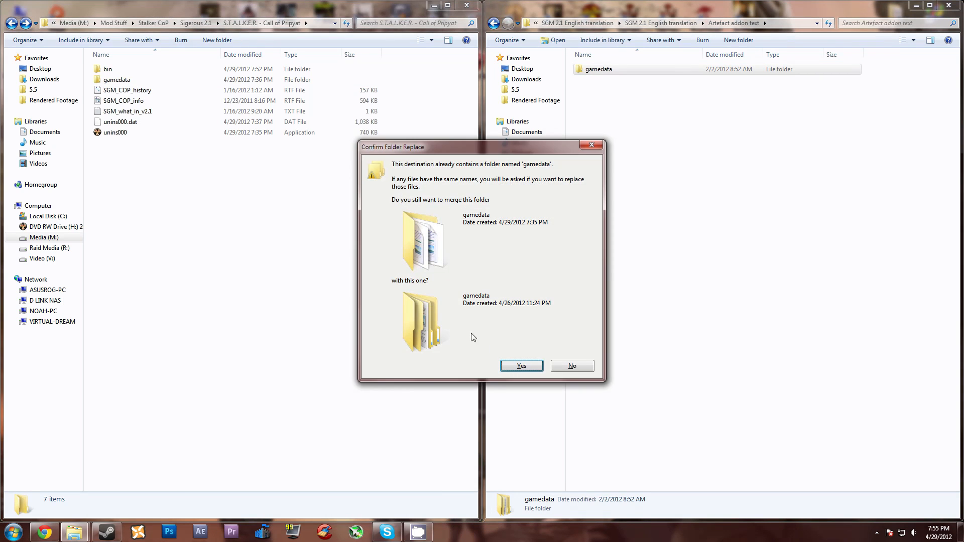
pyautogui.click(513, 367)
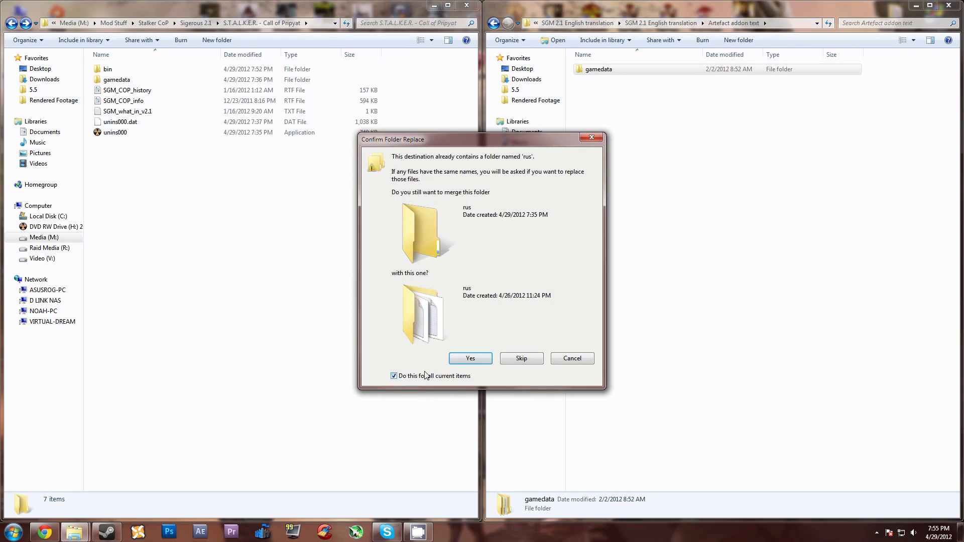
pyautogui.click(471, 358)
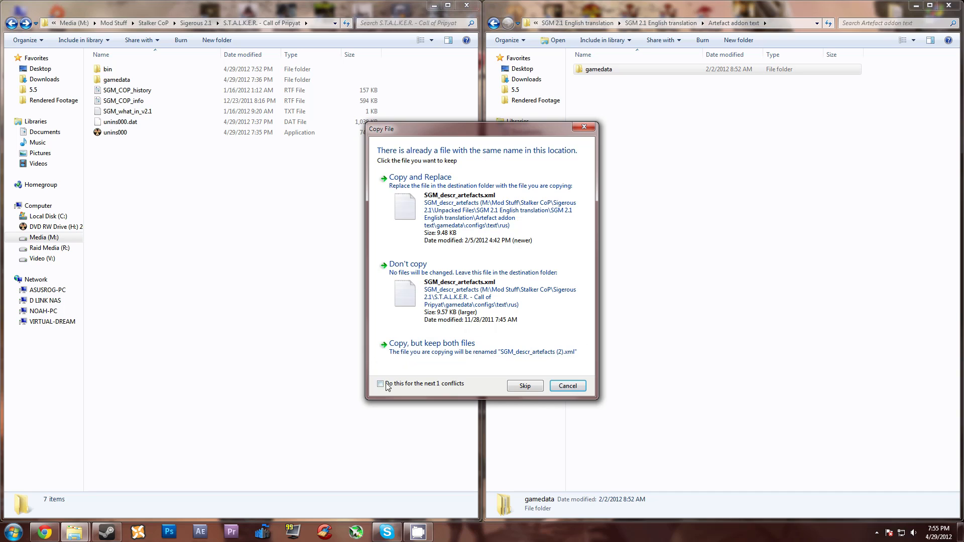
pyautogui.click(440, 202)
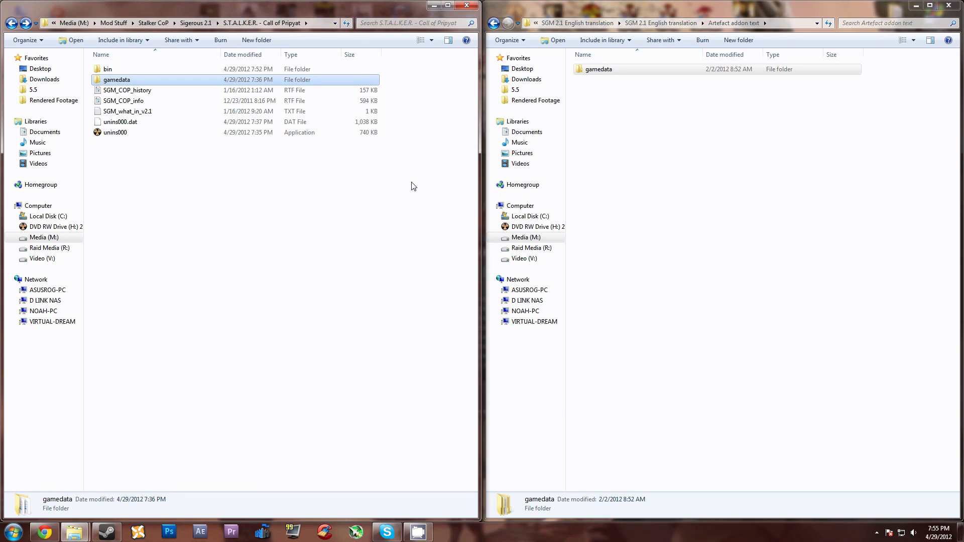
pyautogui.click(435, 186)
# Step: Leave the Artefact addon text folder and open the game's S.T.A.L.K.E.R. - Call of Pripyat installation folder under bitComposer Games in Program Files (x86) on C:
pyautogui.click(657, 149)
pyautogui.press('BackSpace')
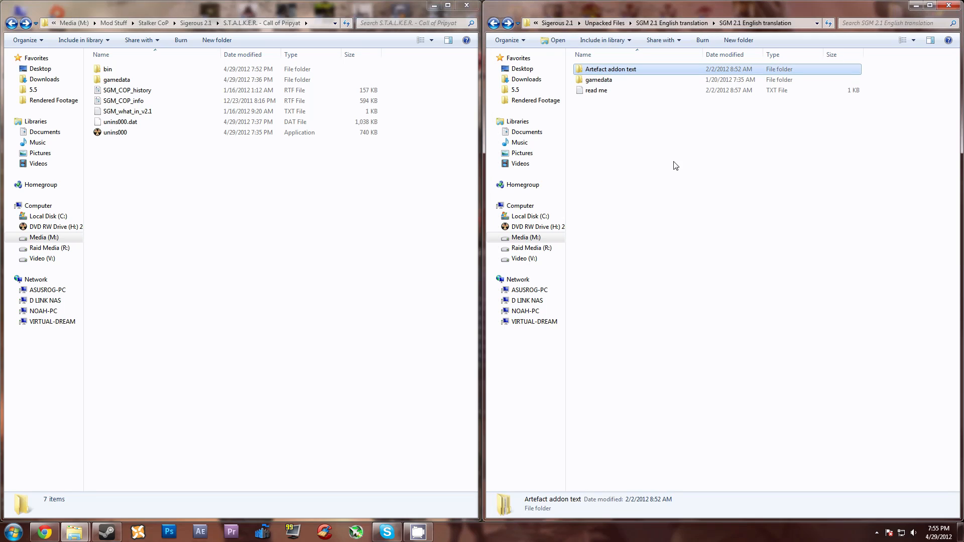
pyautogui.press('BackSpace')
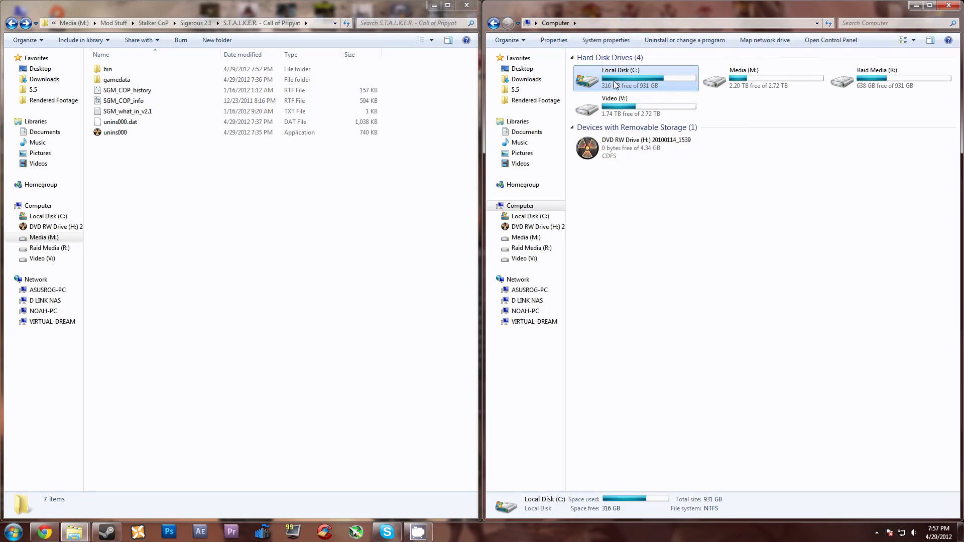
pyautogui.doubleClick(614, 88)
pyautogui.doubleClick(616, 166)
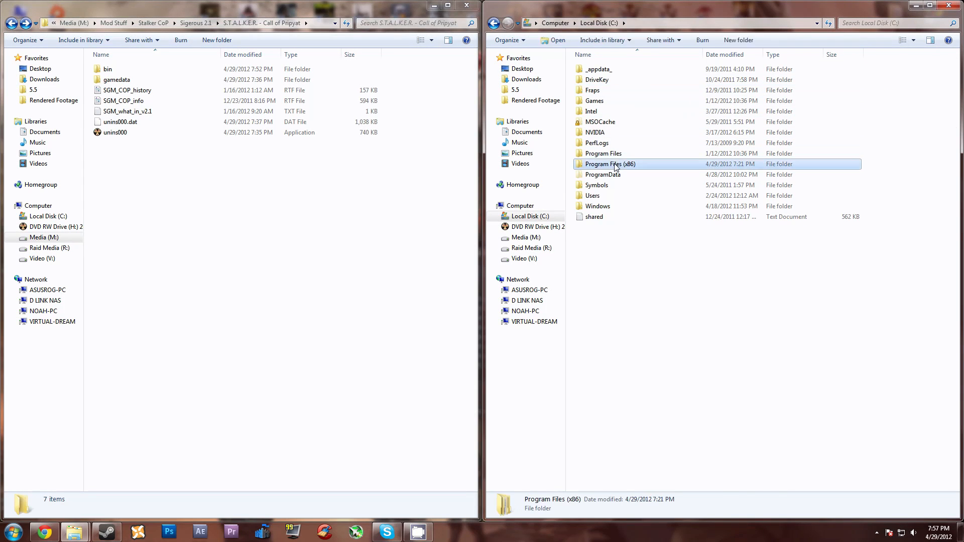
pyautogui.doubleClick(617, 238)
pyautogui.doubleClick(618, 71)
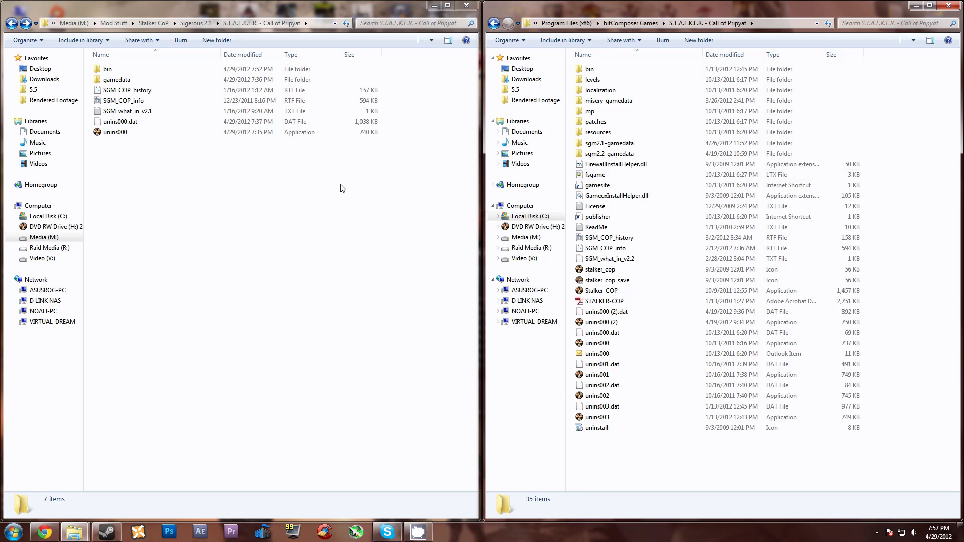
# Step: Copy everything from the merged Sigerous 2.1 S.T.A.L.K.E.R. - Call of Pripyat folder into the game's installation folder under bitComposer Games
pyautogui.moveTo(139, 142); pyautogui.dragTo(132, 67)
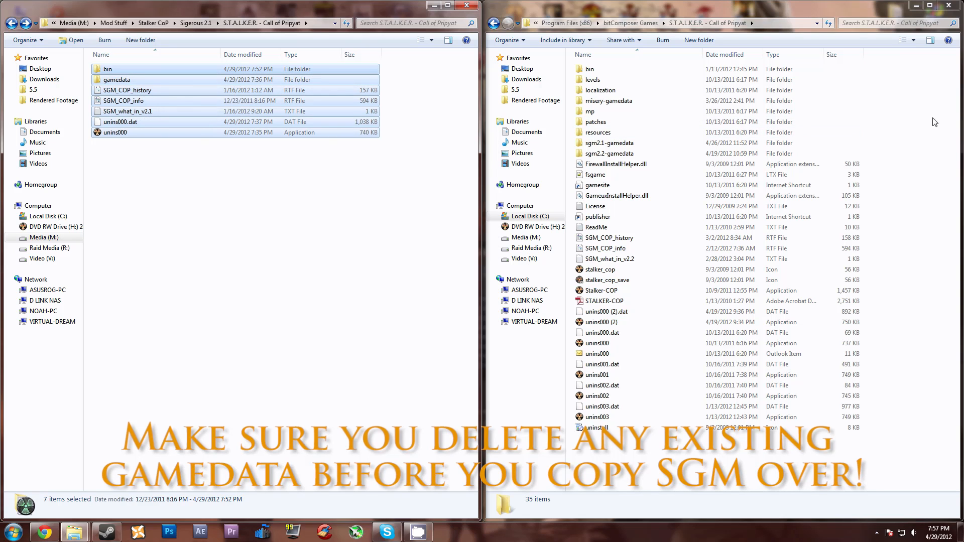
pyautogui.click(920, 104)
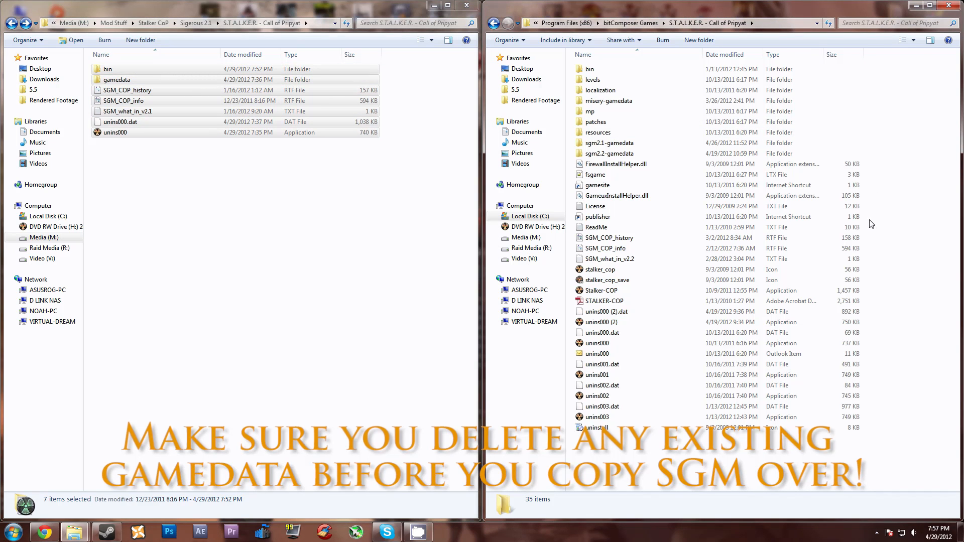
pyautogui.hotkey('ctrl', 'v')
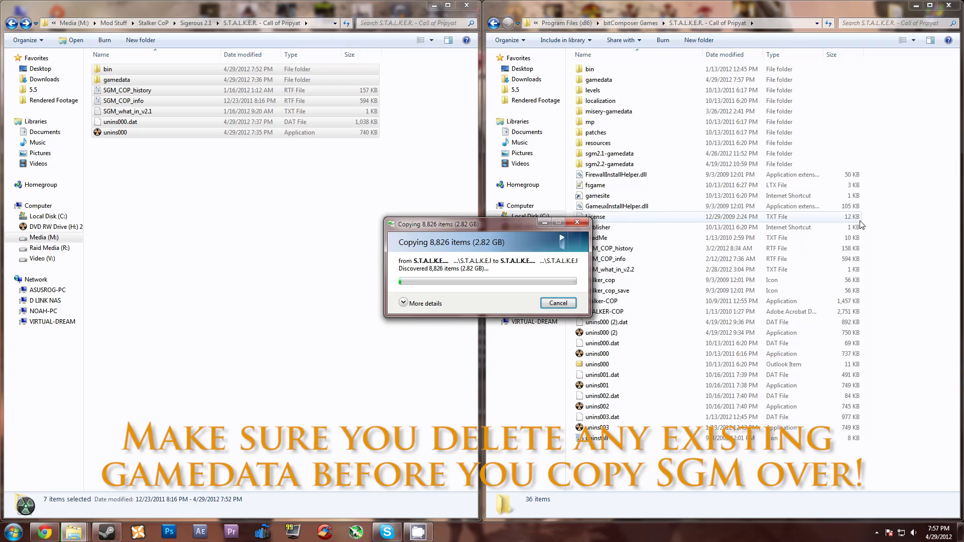